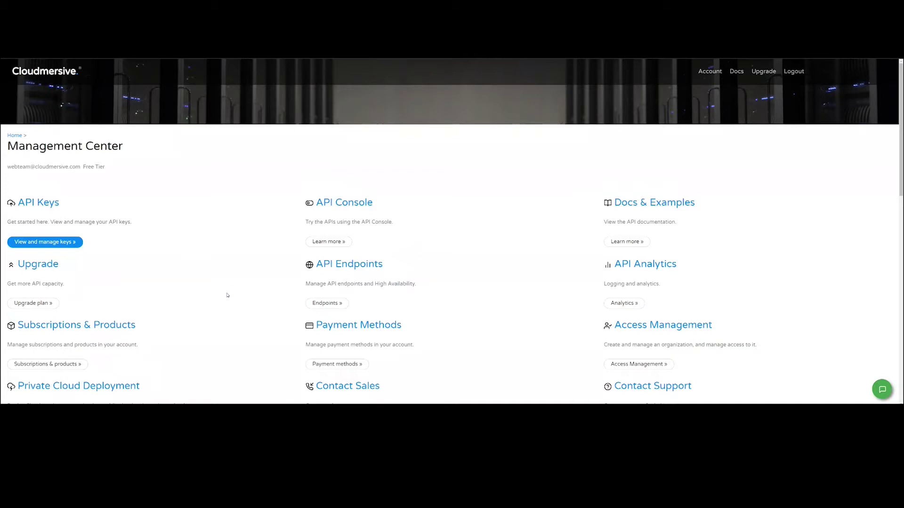
Add a new Cloud Storage Protection connection named cmdemo5 and show the storage type choices.
{"action": "scroll", "coordinate": [228, 295], "scroll_direction": "down", "scroll_amount": 3}
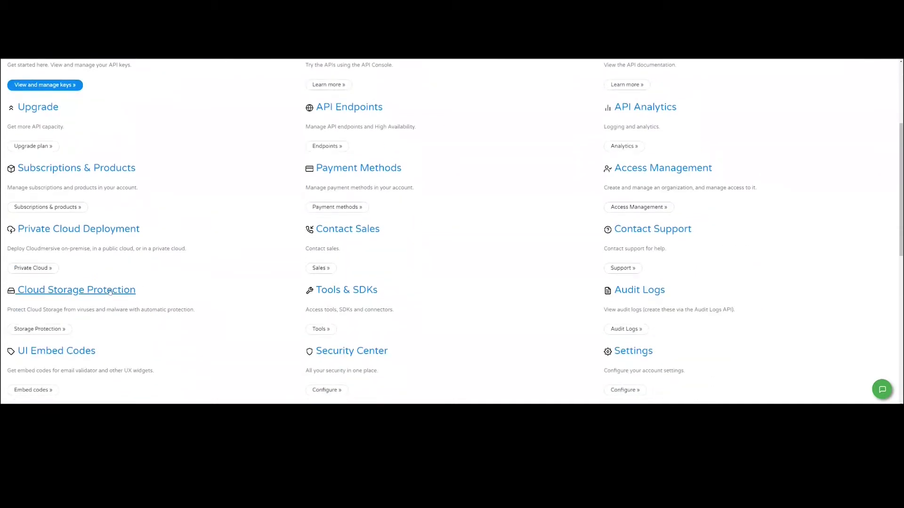
{"action": "left_click", "coordinate": [90, 293]}
{"action": "left_click", "coordinate": [91, 183]}
{"action": "left_click", "coordinate": [126, 160]}
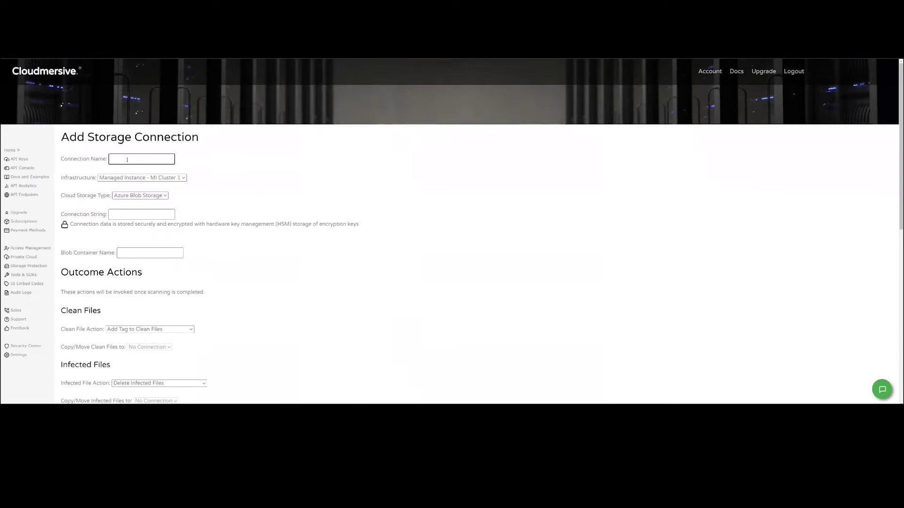
{"action": "type", "text": "cmdemo5"}
{"action": "left_click", "coordinate": [139, 196]}
Choose AWS S3 Storage, check the empty cmdemo5 bucket, and start adding an IAM user.
{"action": "left_click", "coordinate": [138, 209]}
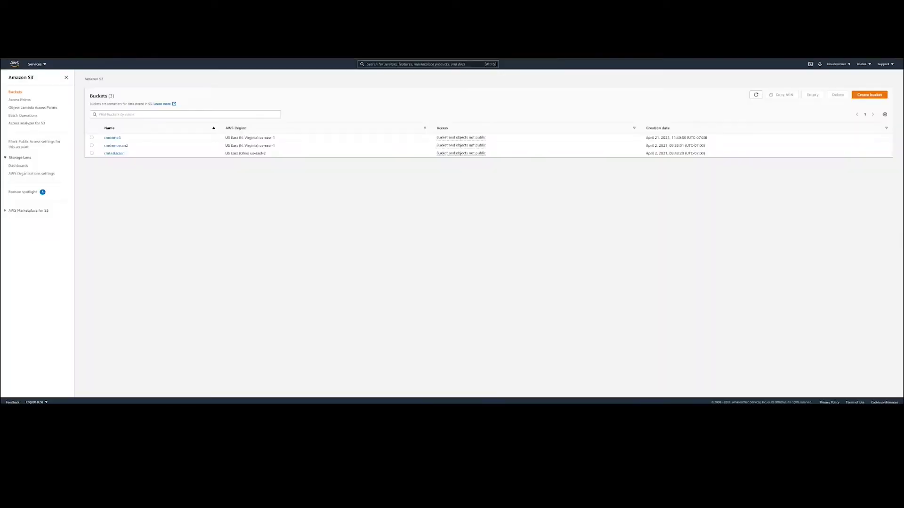
{"action": "left_click", "coordinate": [112, 137]}
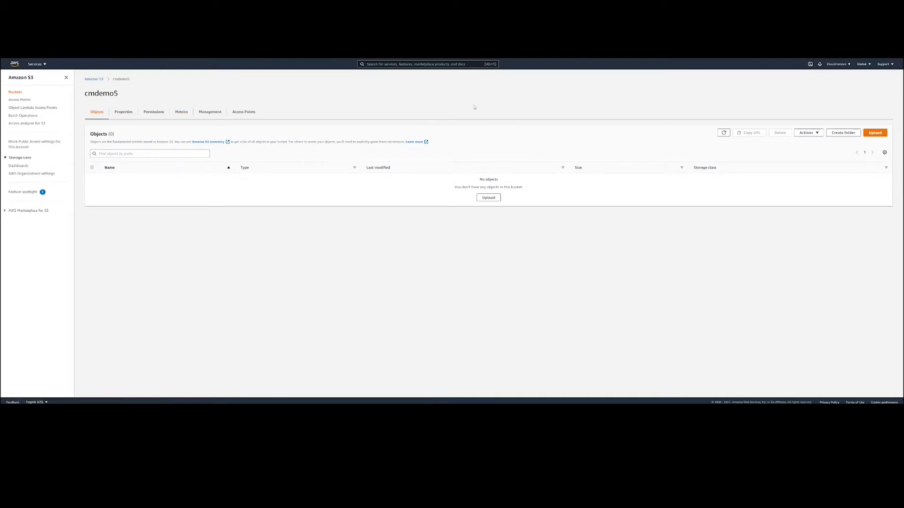
{"action": "left_click", "coordinate": [837, 64]}
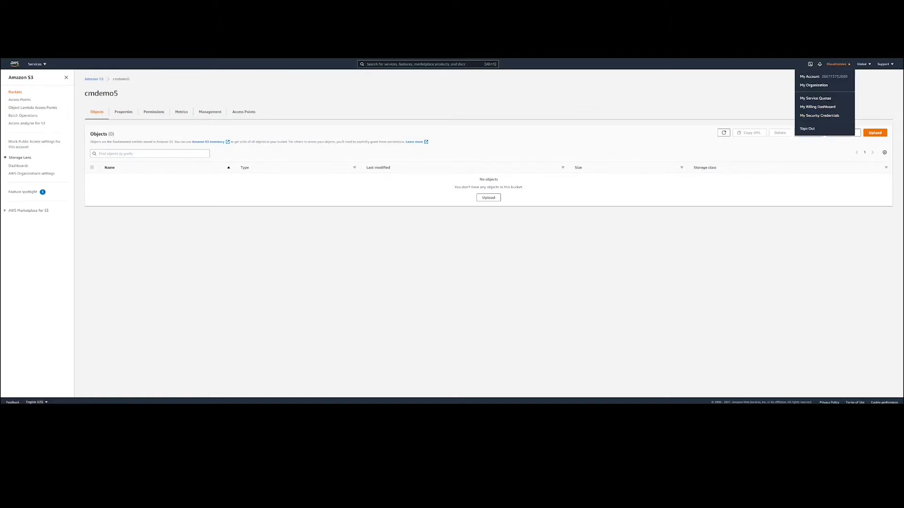
{"action": "left_click", "coordinate": [819, 116]}
{"action": "left_click", "coordinate": [18, 123]}
{"action": "left_click", "coordinate": [92, 77]}
Create IAM user 'develop' with programmatic access in the s3fullaccess group, through to review.
{"action": "left_click", "coordinate": [400, 119]}
{"action": "type", "text": "develop"}
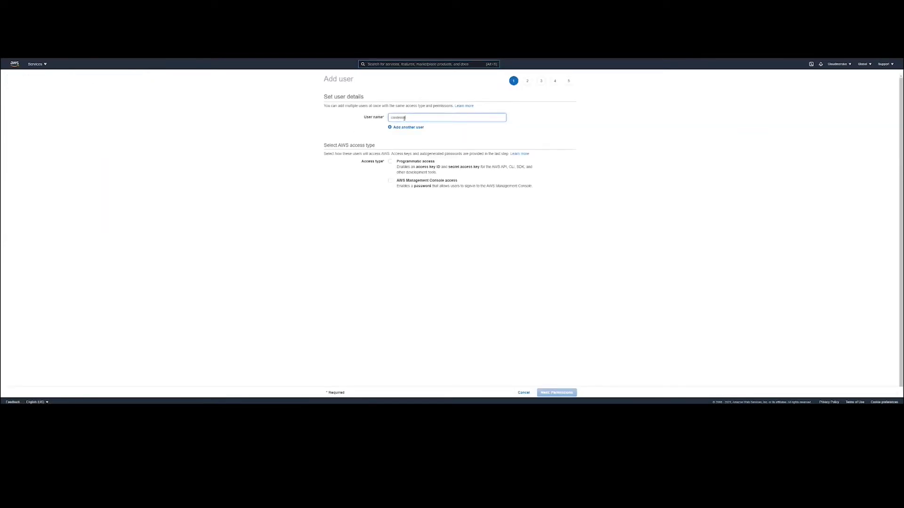
{"action": "left_click", "coordinate": [398, 162]}
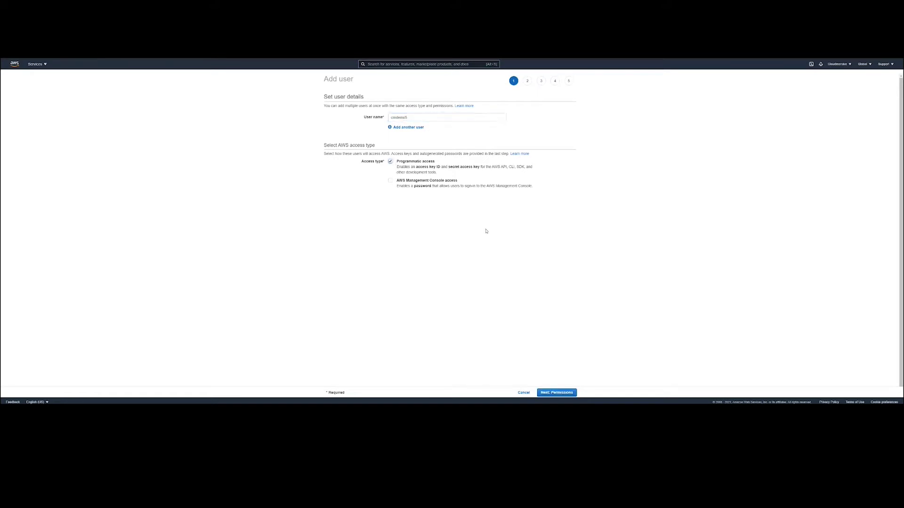
{"action": "left_click", "coordinate": [557, 393]}
{"action": "left_click", "coordinate": [329, 196]}
{"action": "left_click", "coordinate": [567, 394]}
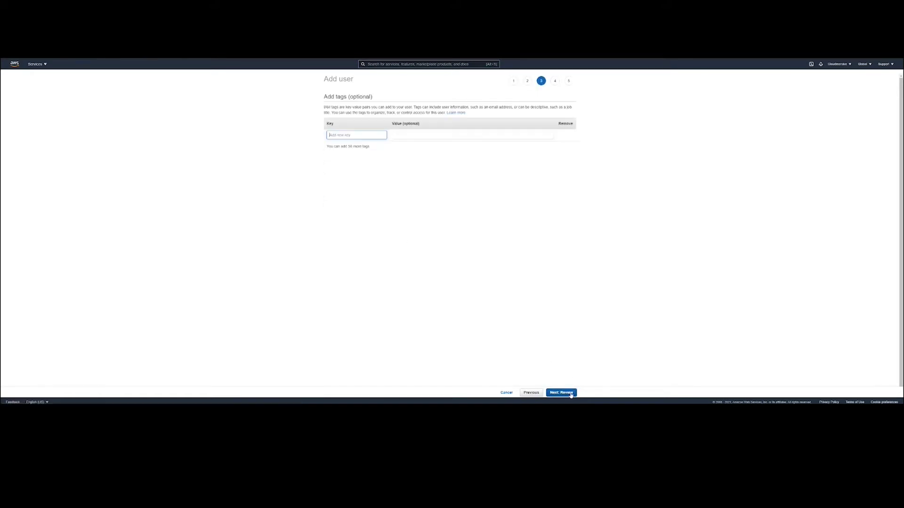
{"action": "left_click", "coordinate": [562, 392]}
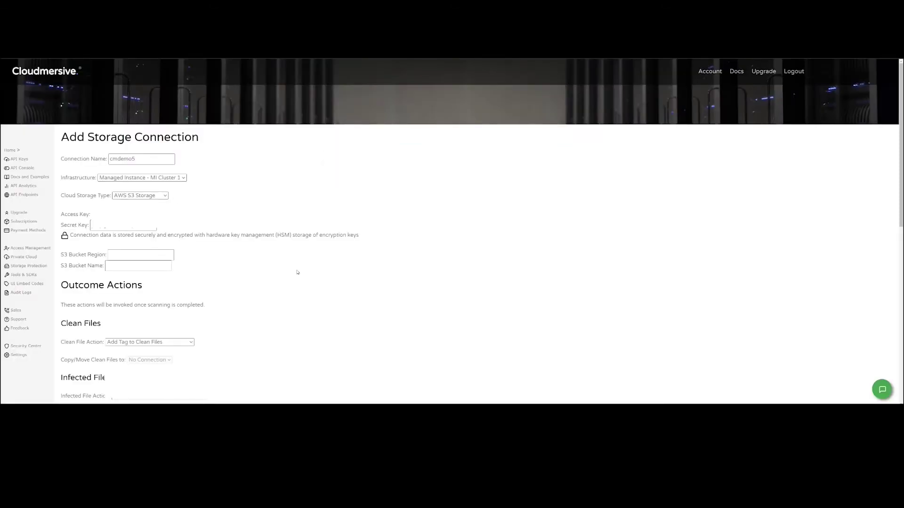
Set bucket region us-east-1 and bucket name cmdemo5, then create the connection.
{"action": "left_click", "coordinate": [141, 254]}
{"action": "type", "text": "us-east-1"}
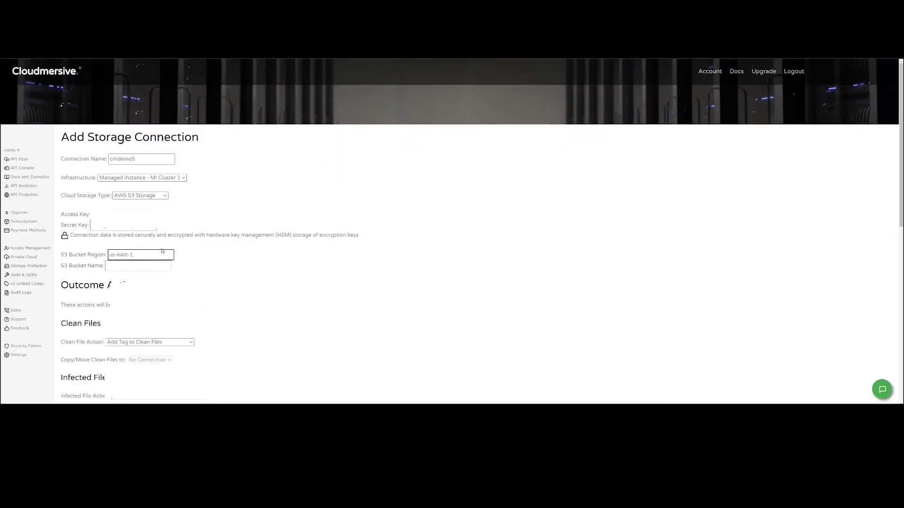
{"action": "left_click", "coordinate": [146, 267]}
{"action": "type", "text": "cmdemo5"}
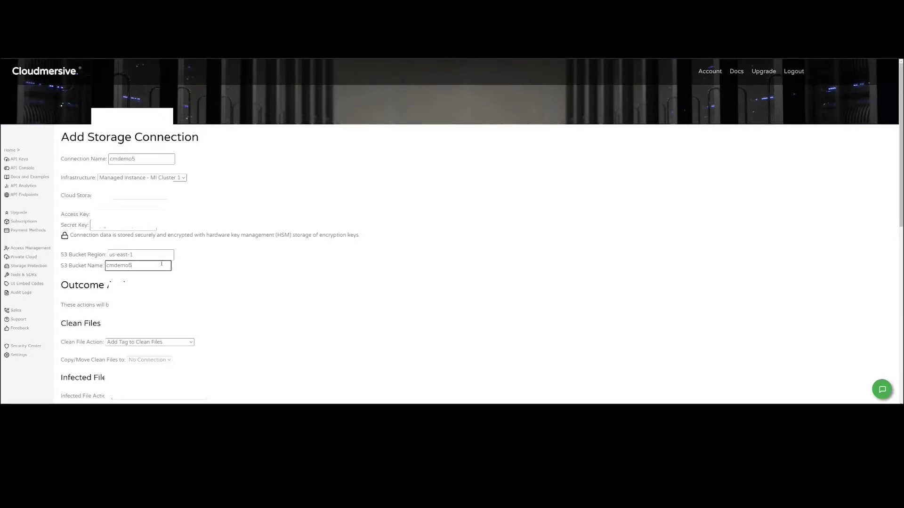
{"action": "scroll", "coordinate": [184, 279], "scroll_direction": "down", "scroll_amount": 3}
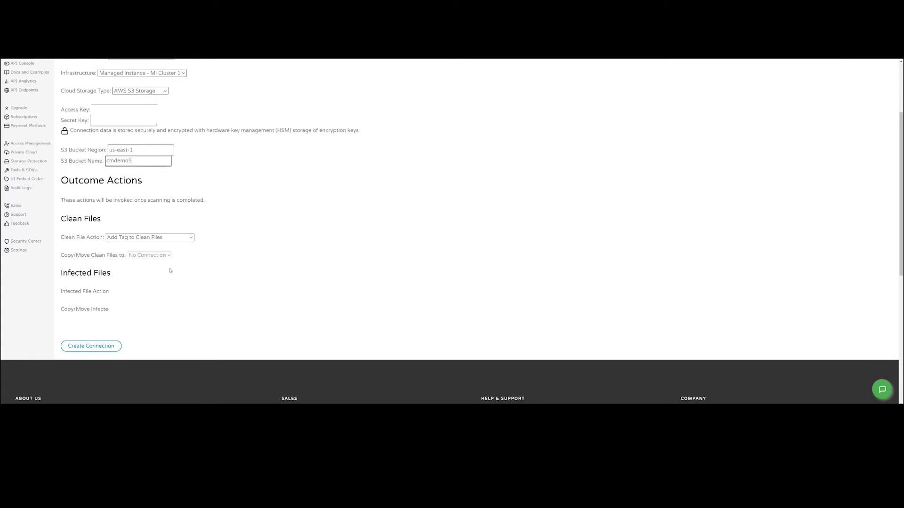
{"action": "left_click", "coordinate": [109, 346]}
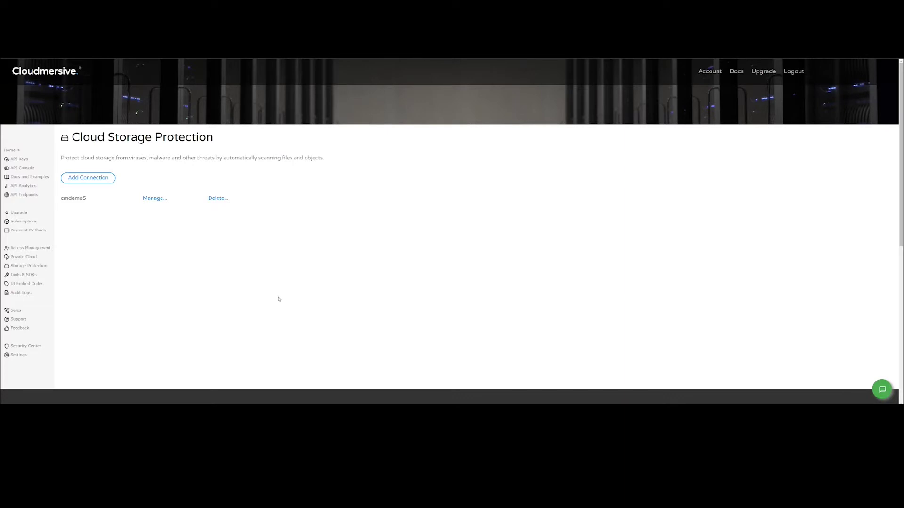
Add and confirm an API key for the cmdemo5 connection.
{"action": "left_click", "coordinate": [160, 199]}
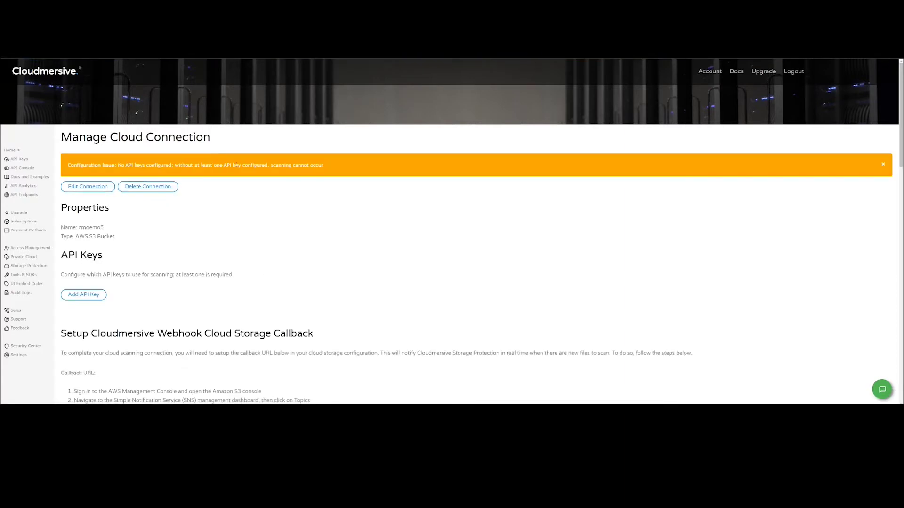
{"action": "left_click", "coordinate": [81, 298]}
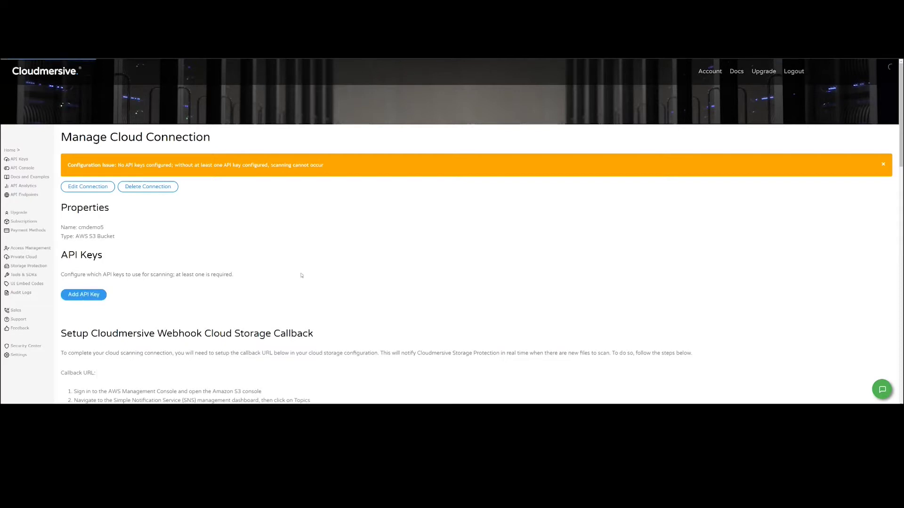
{"action": "left_click", "coordinate": [78, 195]}
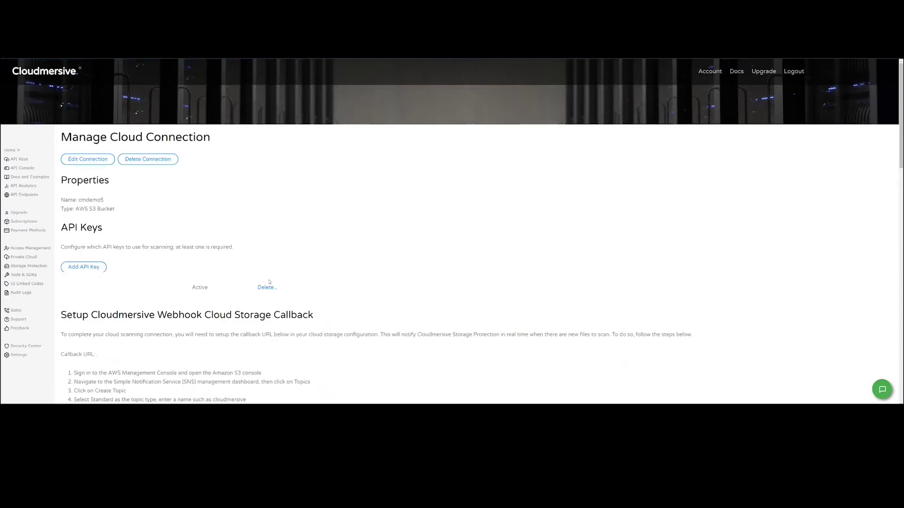
Scroll to the webhook callback instructions and select the SNS navigation step.
{"action": "scroll", "coordinate": [318, 291], "scroll_direction": "down", "scroll_amount": 2}
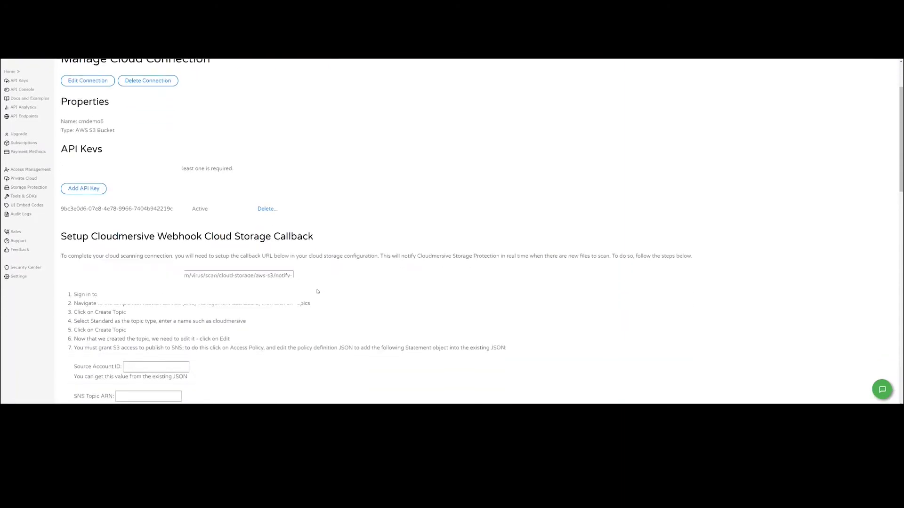
{"action": "scroll", "coordinate": [318, 292], "scroll_direction": "down", "scroll_amount": 3}
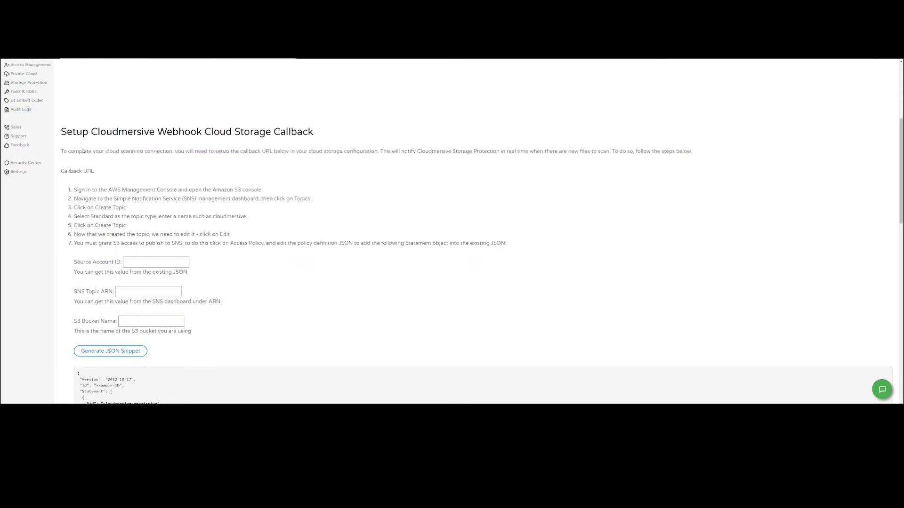
{"action": "scroll", "coordinate": [238, 226], "scroll_direction": "down", "scroll_amount": 1}
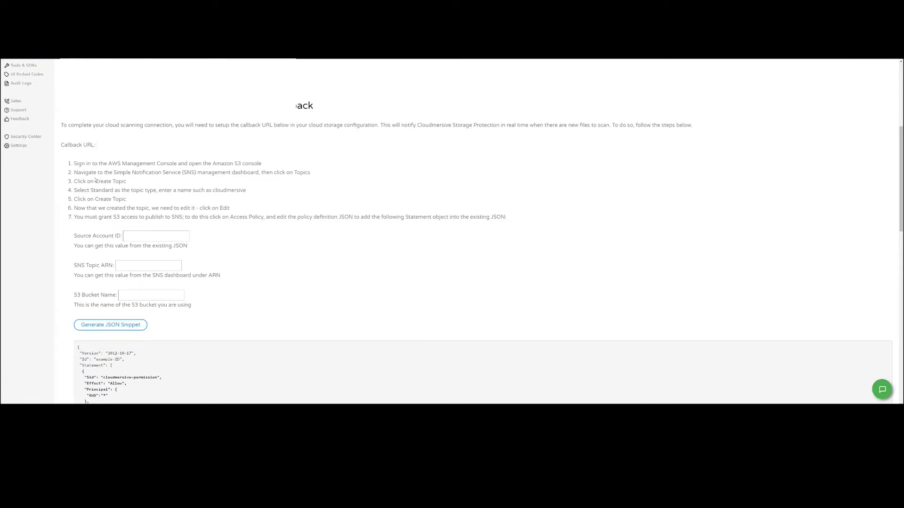
{"action": "triple_click", "coordinate": [91, 173]}
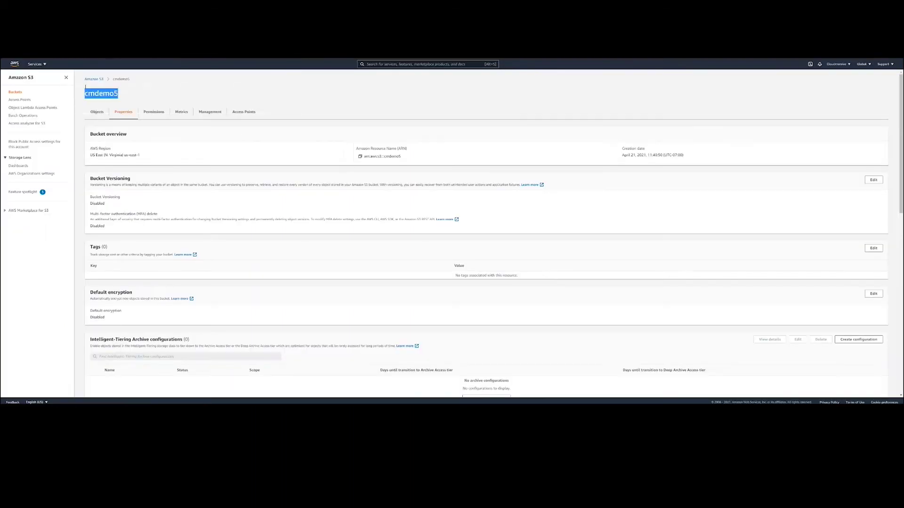
Go to Simple Notification Service from the AWS console via the 'sns' search.
{"action": "left_click", "coordinate": [16, 65]}
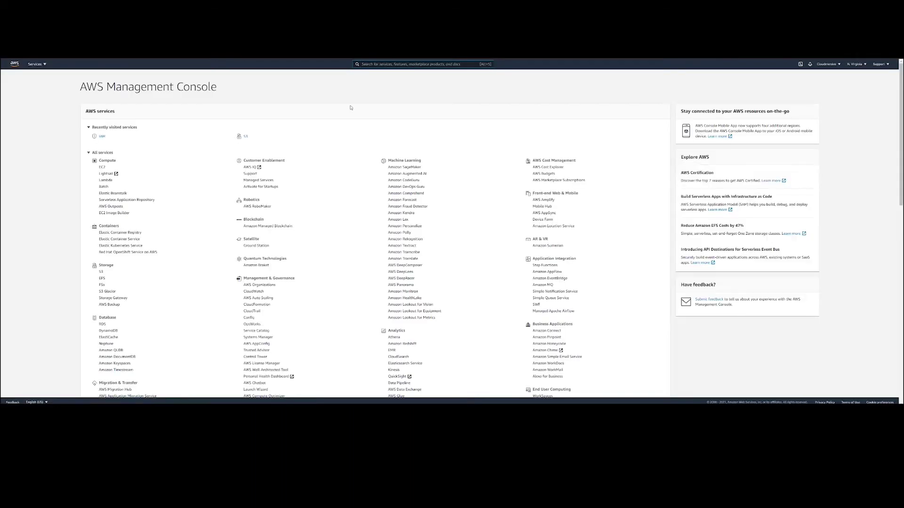
{"action": "left_click", "coordinate": [399, 64]}
{"action": "type", "text": "sns"}
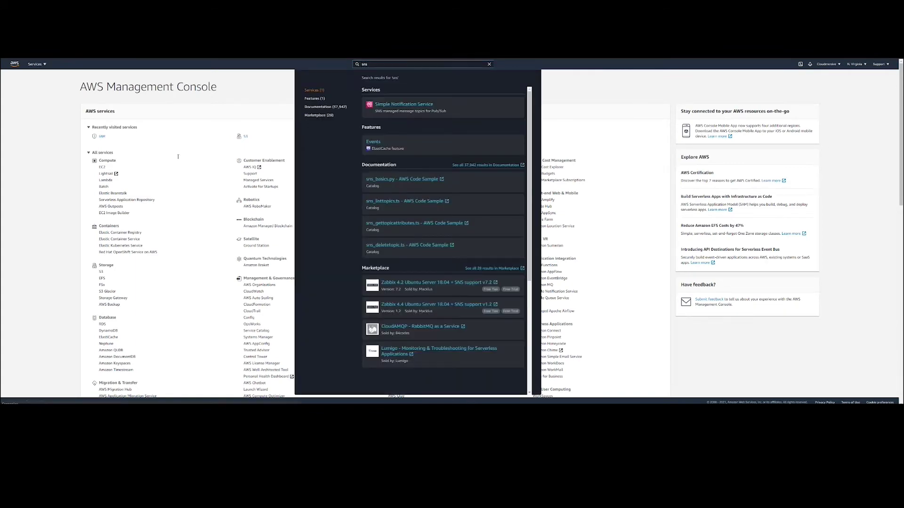
{"action": "left_click", "coordinate": [403, 104]}
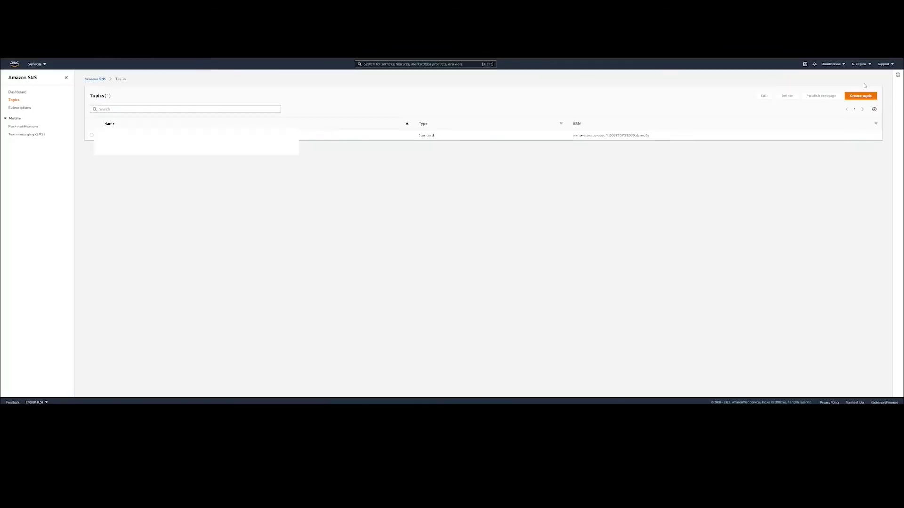
Create a Standard SNS topic named cmdemo5 and open it for editing.
{"action": "left_click", "coordinate": [861, 95]}
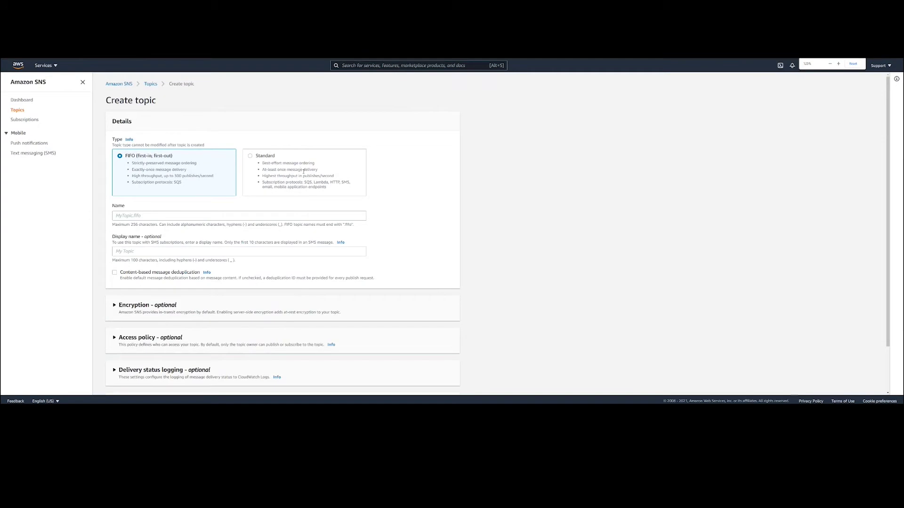
{"action": "left_click", "coordinate": [264, 163]}
{"action": "left_click", "coordinate": [146, 215]}
{"action": "type", "text": "cmdemo5"}
{"action": "scroll", "coordinate": [343, 346], "scroll_direction": "down", "scroll_amount": 3}
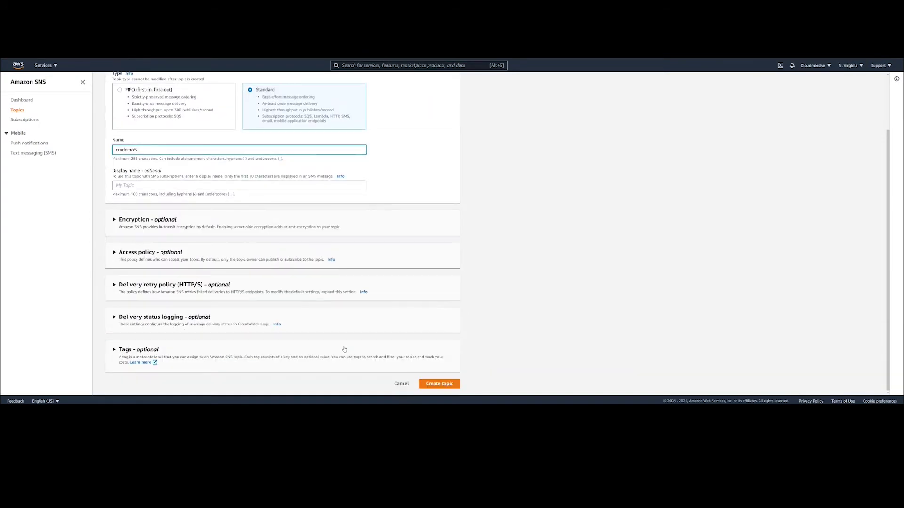
{"action": "left_click", "coordinate": [444, 384]}
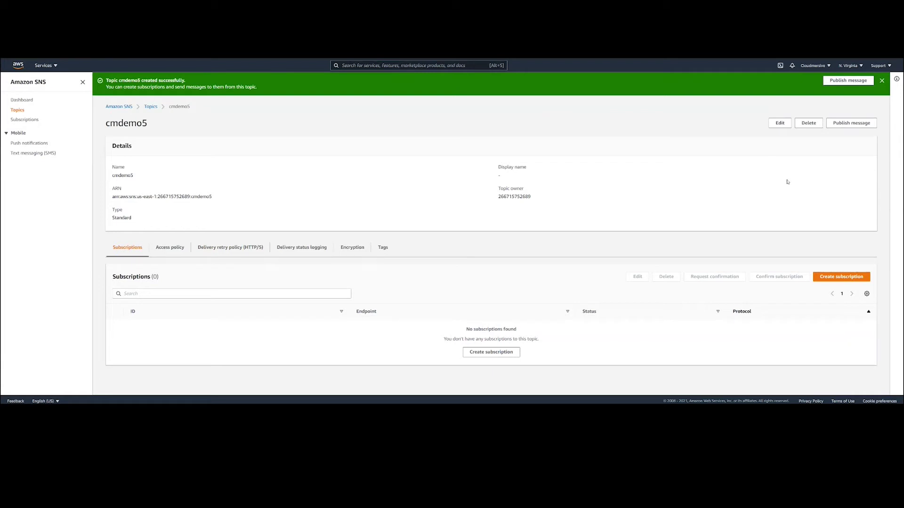
{"action": "left_click", "coordinate": [780, 124]}
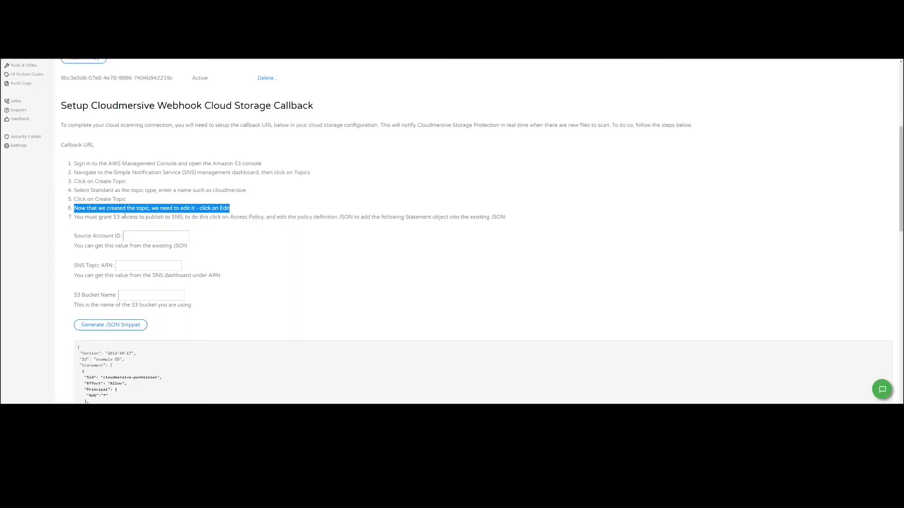
{"action": "left_click", "coordinate": [92, 217]}
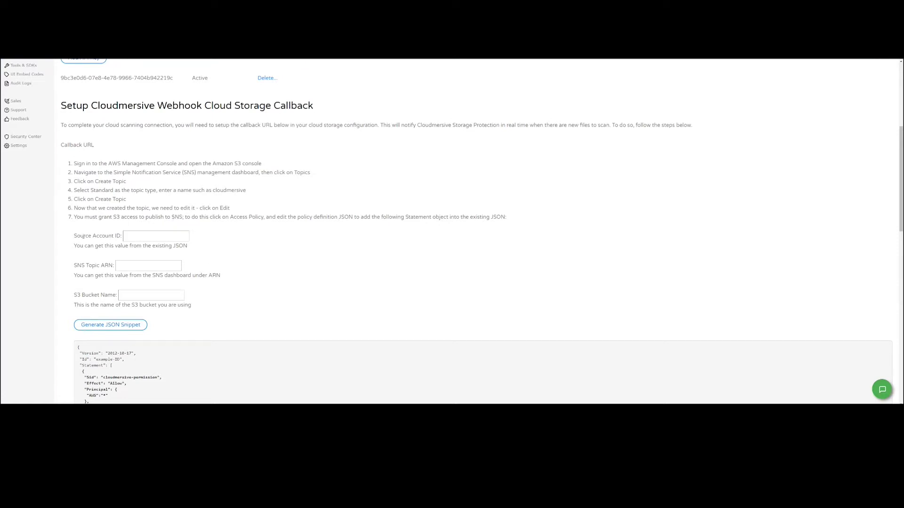
{"action": "left_click", "coordinate": [143, 236]}
{"action": "scroll", "coordinate": [262, 252], "scroll_direction": "down", "scroll_amount": 2}
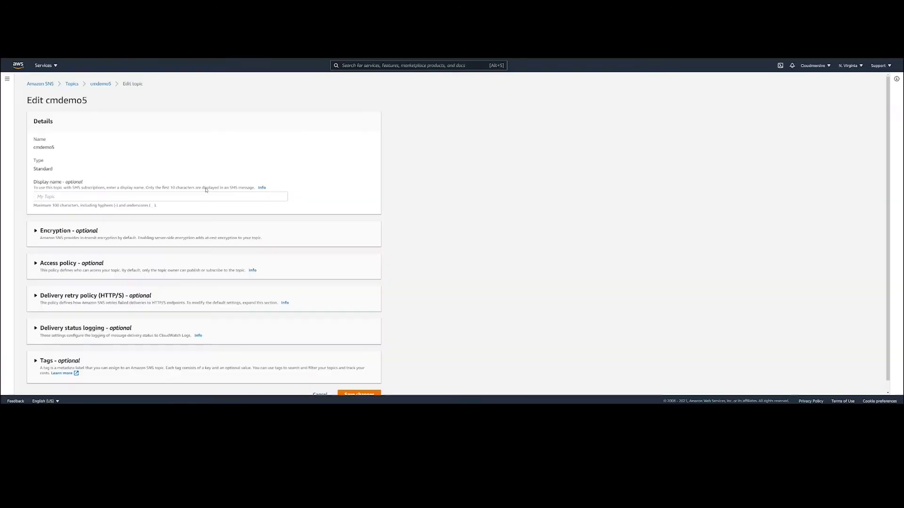
Copy the SourceOwner account ID from the topic's access policy into Source Account ID.
{"action": "left_click", "coordinate": [72, 275]}
{"action": "scroll", "coordinate": [329, 273], "scroll_direction": "down", "scroll_amount": 3}
{"action": "scroll", "coordinate": [254, 252], "scroll_direction": "down", "scroll_amount": 3}
{"action": "double_click", "coordinate": [137, 263]}
{"action": "right_click", "coordinate": [135, 264]}
{"action": "left_click", "coordinate": [158, 282]}
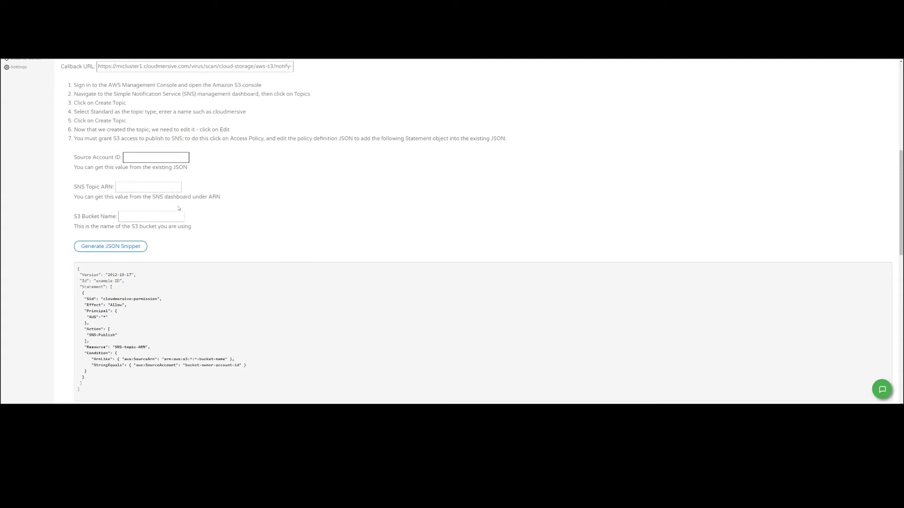
{"action": "key", "text": "ctrl+v"}
Copy the topic ARN from the access policy into the SNS Topic ARN field.
{"action": "left_click", "coordinate": [124, 188]}
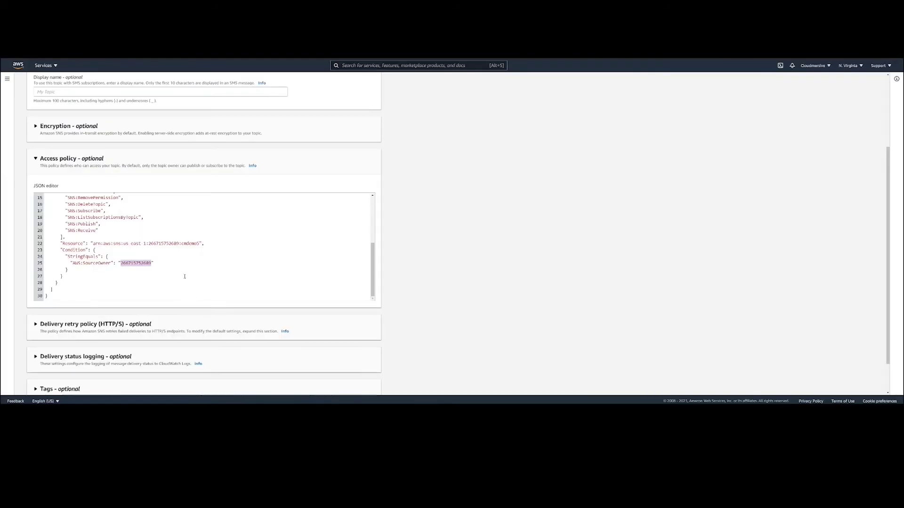
{"action": "left_click_drag", "start_coordinate": [92, 243], "coordinate": [202, 243]}
{"action": "right_click", "coordinate": [201, 243]}
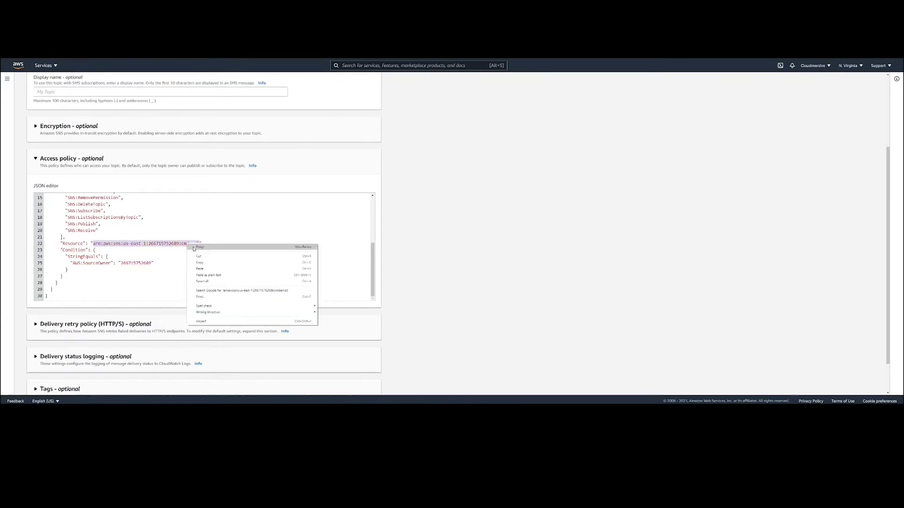
{"action": "left_click", "coordinate": [203, 262]}
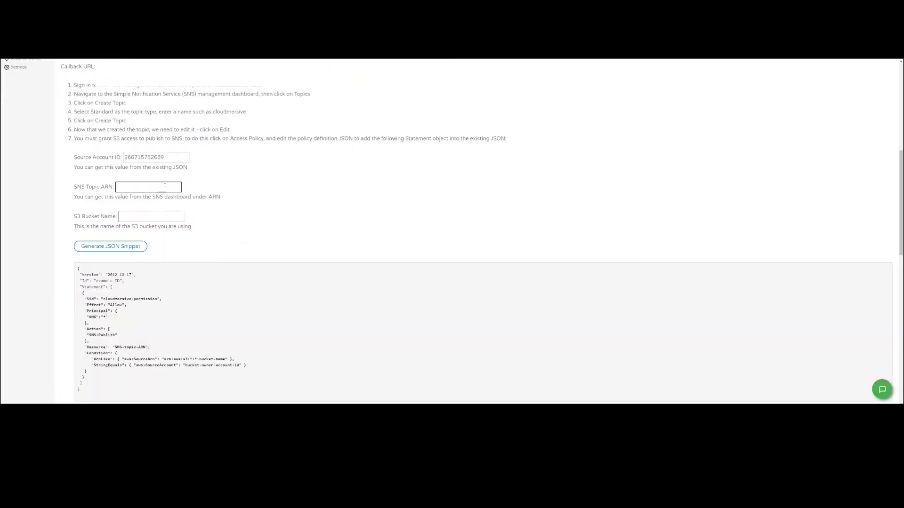
{"action": "key", "text": "ctrl+v"}
Generate the JSON snippet for bucket cmdemo5 and select its Statement object.
{"action": "left_click", "coordinate": [131, 216]}
{"action": "type", "text": "cmdemo5"}
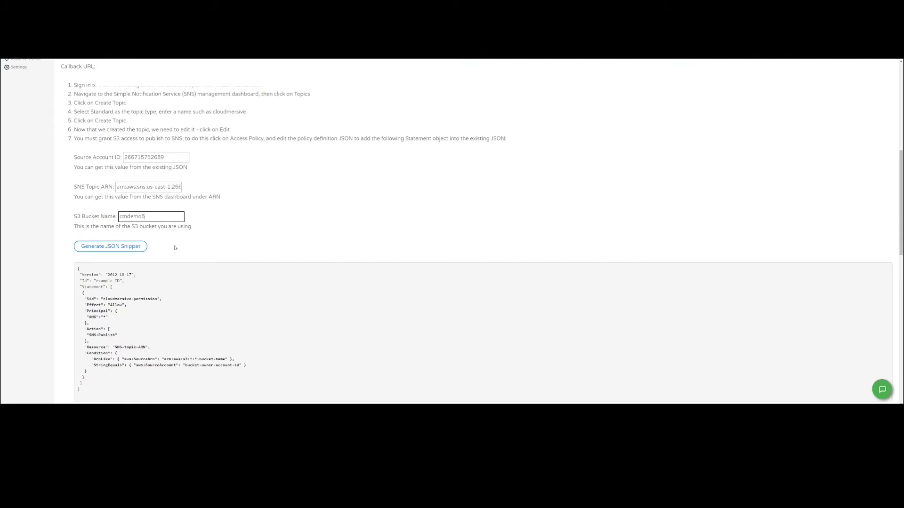
{"action": "left_click", "coordinate": [104, 247]}
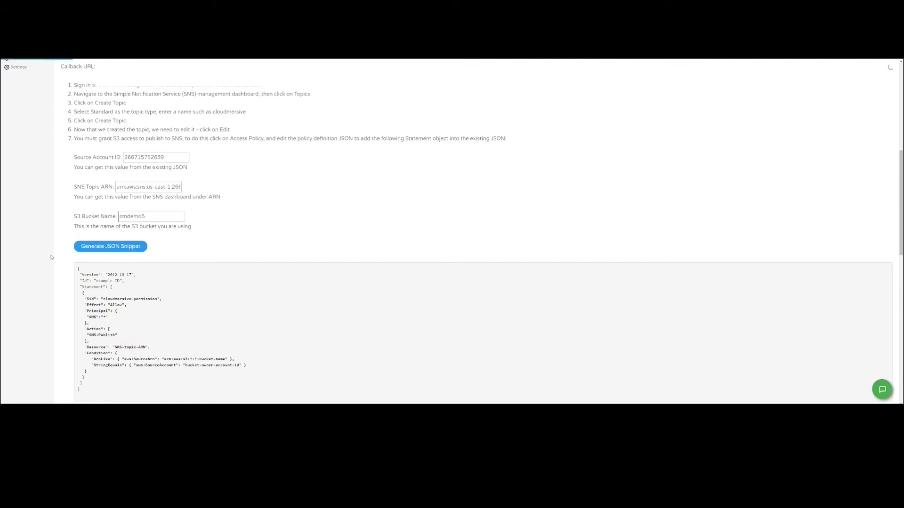
{"action": "scroll", "coordinate": [98, 279], "scroll_direction": "down", "scroll_amount": 1}
{"action": "scroll", "coordinate": [98, 279], "scroll_direction": "down", "scroll_amount": 6}
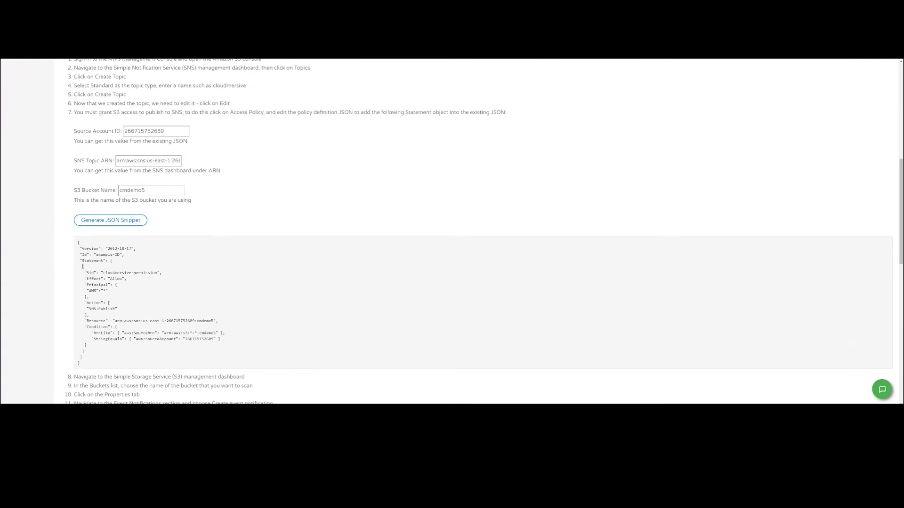
{"action": "left_click_drag", "start_coordinate": [82, 266], "coordinate": [195, 347]}
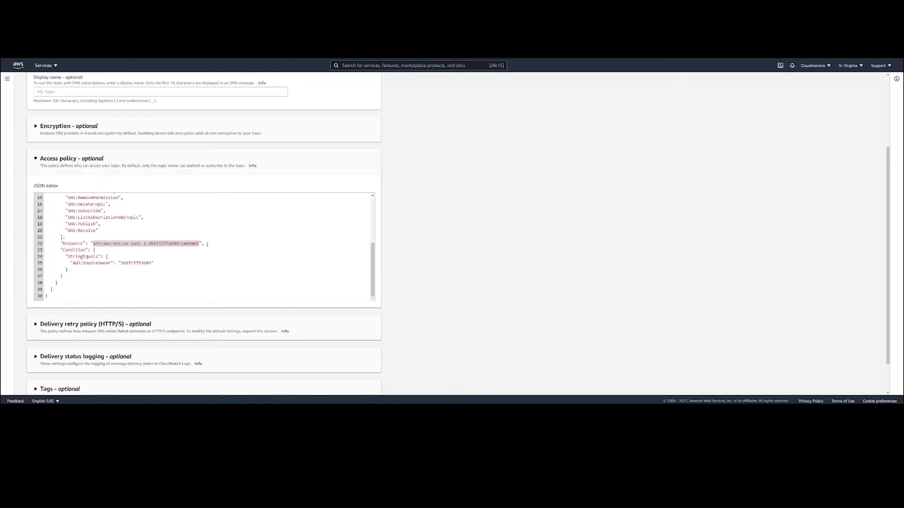
{"action": "scroll", "coordinate": [206, 248], "scroll_direction": "up", "scroll_amount": 5}
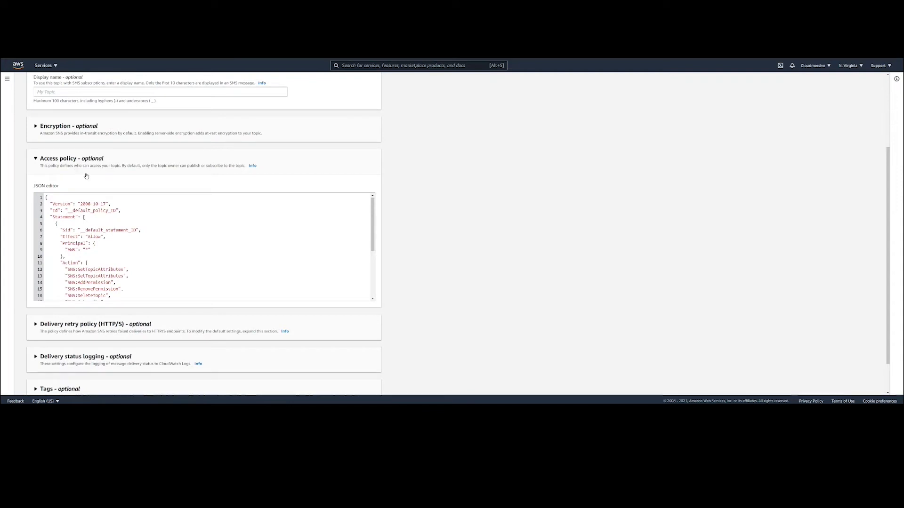
Paste the cloudmersive-permission statement into the Statement list of the cmdemo5 policy and save.
{"action": "left_click", "coordinate": [122, 217]}
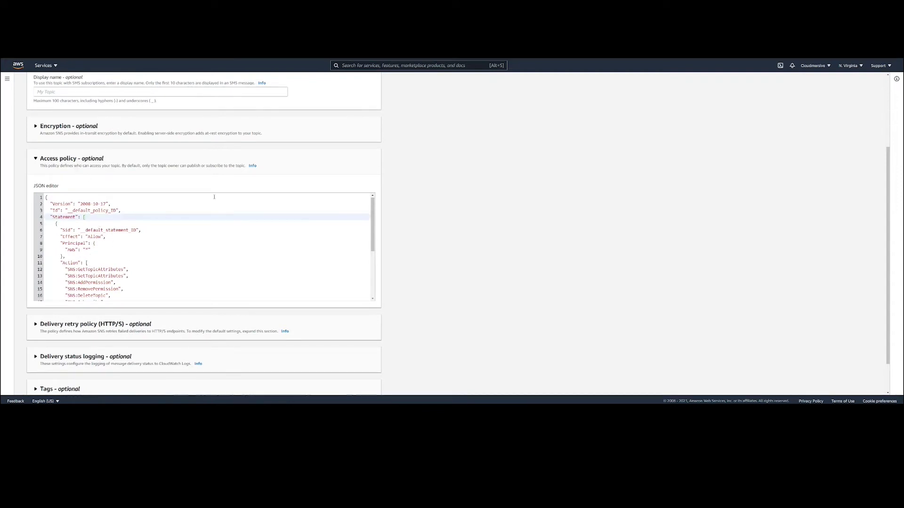
{"action": "key", "text": "Return"}
{"action": "key", "text": "ctrl+v"}
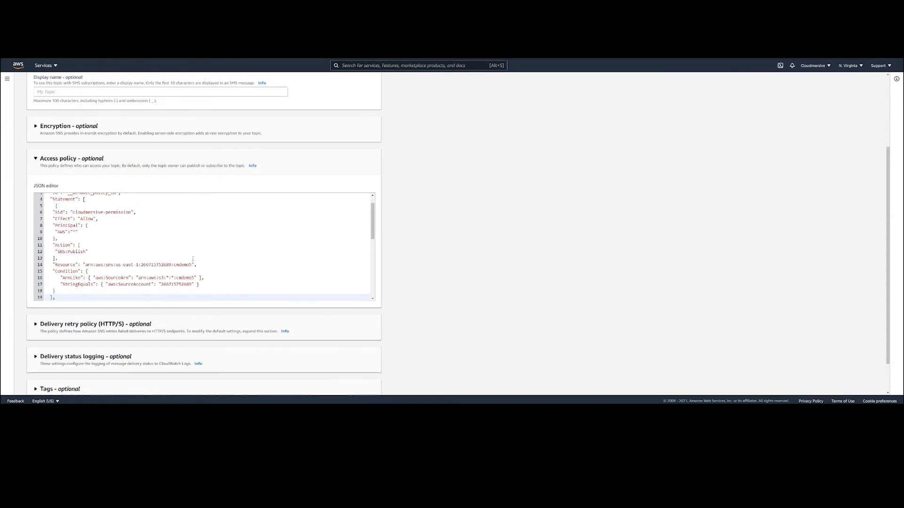
{"action": "scroll", "coordinate": [443, 299], "scroll_direction": "down", "scroll_amount": 1}
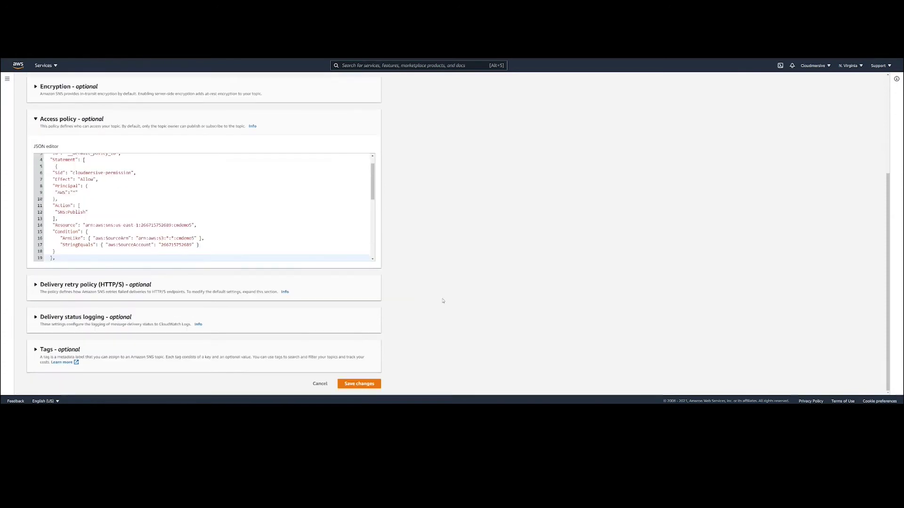
{"action": "left_click", "coordinate": [366, 388]}
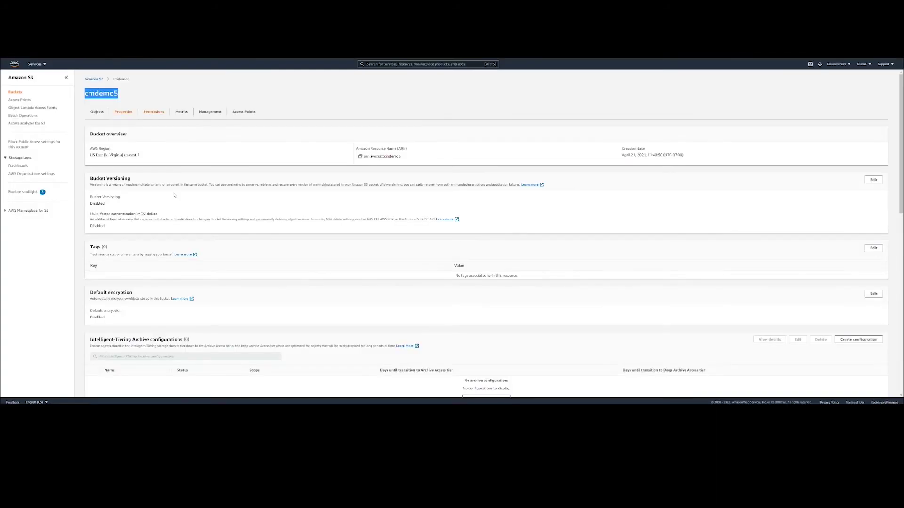
Start event notification 'cmdemo5scanning' on the bucket for all object create events.
{"action": "scroll", "coordinate": [245, 323], "scroll_direction": "down", "scroll_amount": 10}
{"action": "left_click", "coordinate": [466, 303]}
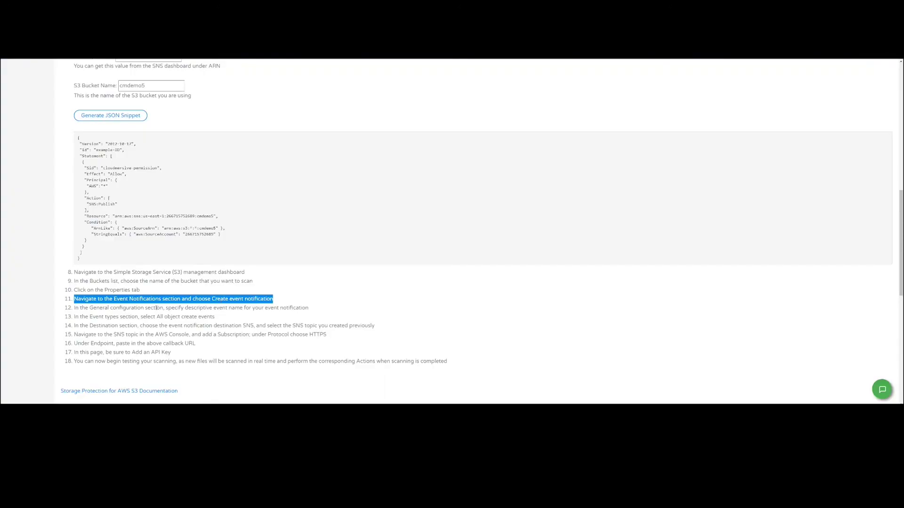
{"action": "triple_click", "coordinate": [156, 308]}
{"action": "left_click", "coordinate": [74, 148]}
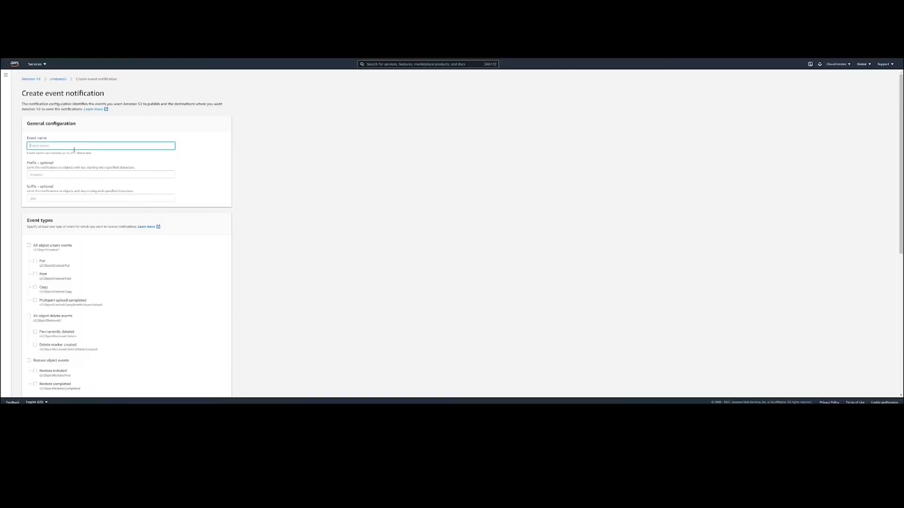
{"action": "type", "text": "cmdemo5scanning"}
{"action": "scroll", "coordinate": [118, 196], "scroll_direction": "down", "scroll_amount": 2}
{"action": "left_click", "coordinate": [30, 168]}
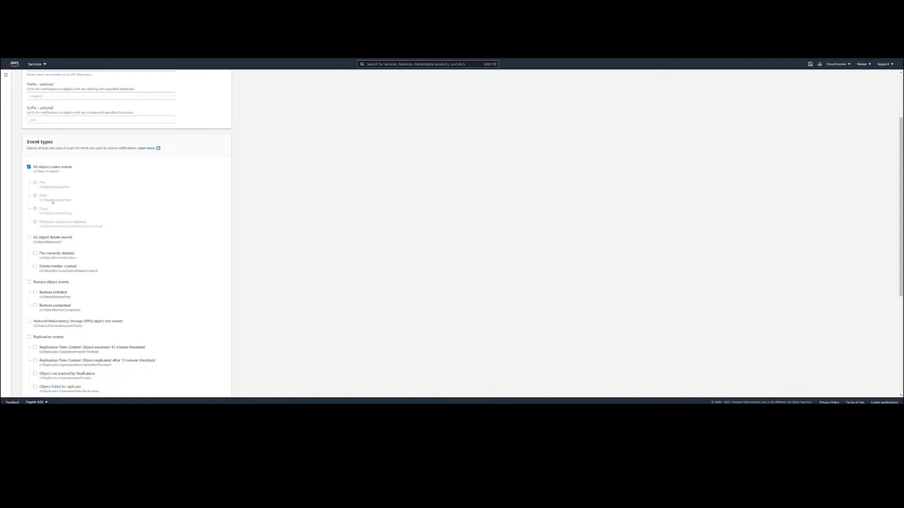
Set the notification destination to SNS topic cmdemo5 and save it.
{"action": "key", "text": "ctrl+Tab"}
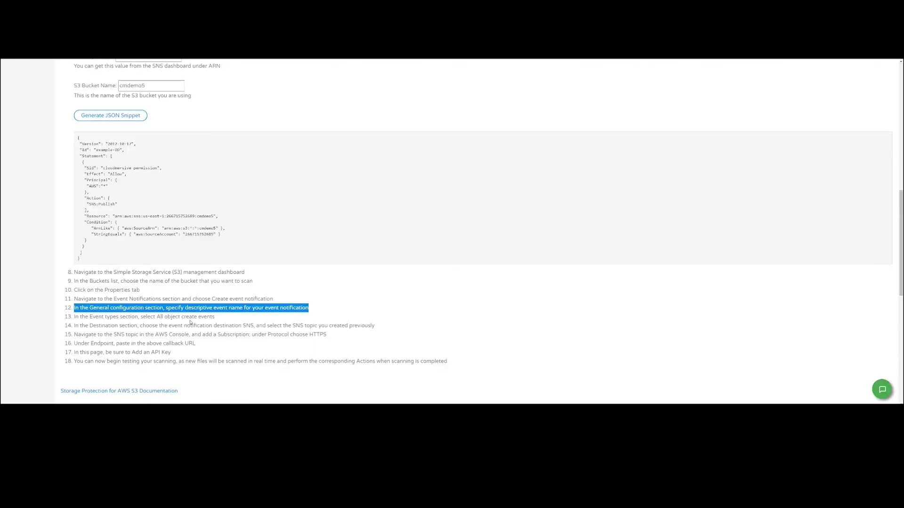
{"action": "triple_click", "coordinate": [120, 326]}
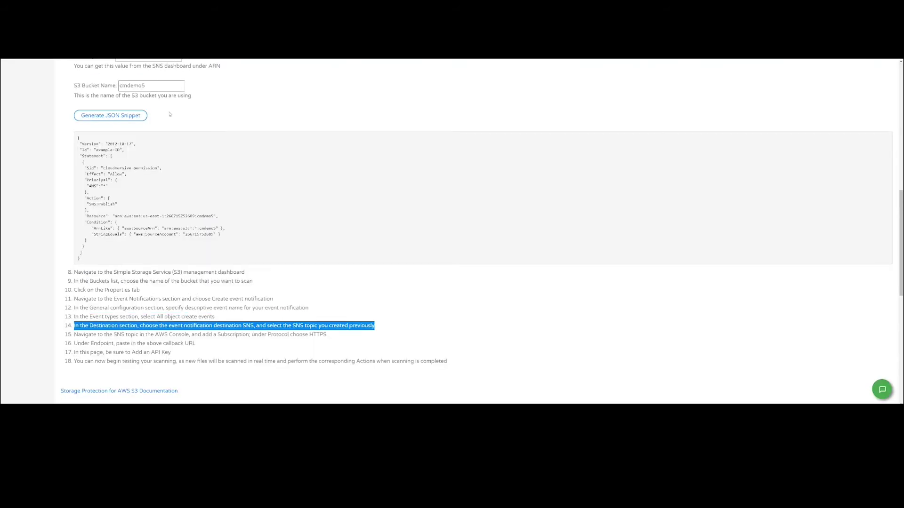
{"action": "key", "text": "ctrl+Tab"}
{"action": "scroll", "coordinate": [267, 289], "scroll_direction": "down", "scroll_amount": 2}
{"action": "left_click", "coordinate": [29, 313]}
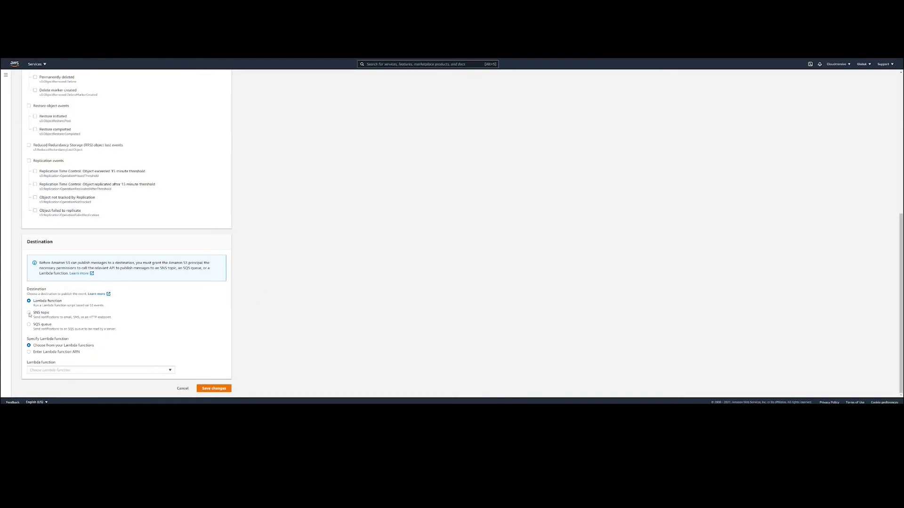
{"action": "left_click", "coordinate": [152, 369]}
{"action": "left_click", "coordinate": [119, 359]}
{"action": "left_click", "coordinate": [227, 390]}
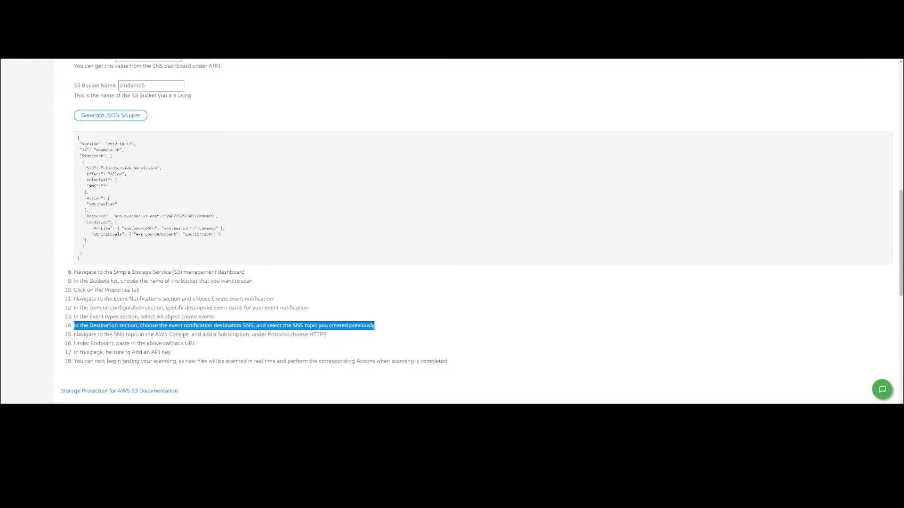
Subscribe the cmdemo5 SNS topic via HTTPS protocol to the pasted scanning callback endpoint URL.
{"action": "triple_click", "coordinate": [220, 335]}
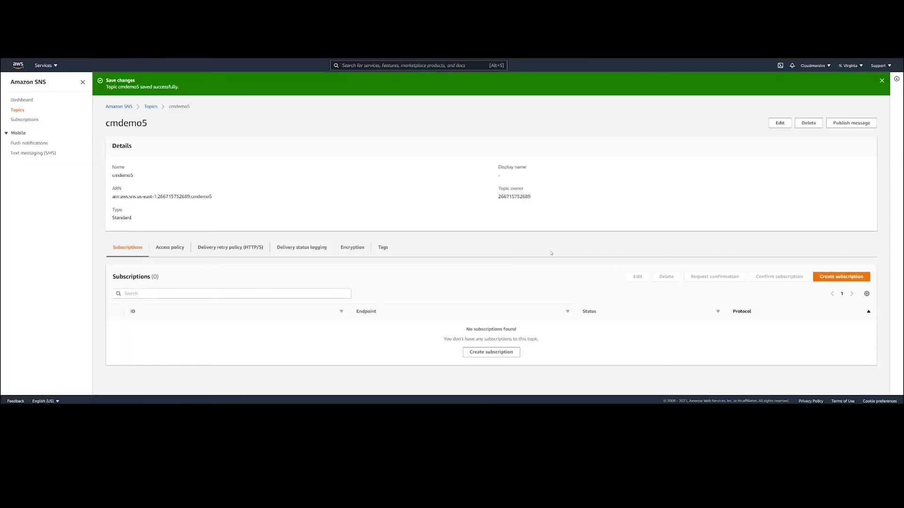
{"action": "left_click", "coordinate": [829, 276]}
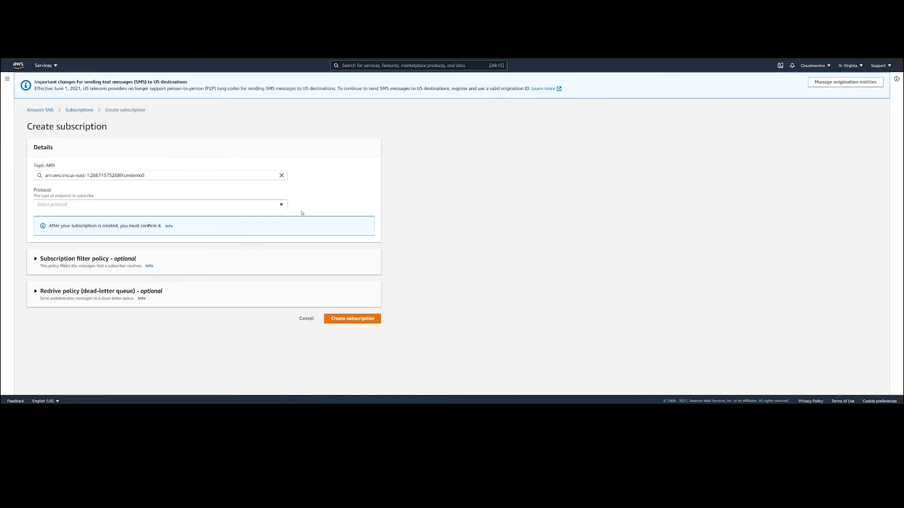
{"action": "left_click", "coordinate": [281, 205]}
{"action": "left_click", "coordinate": [139, 271]}
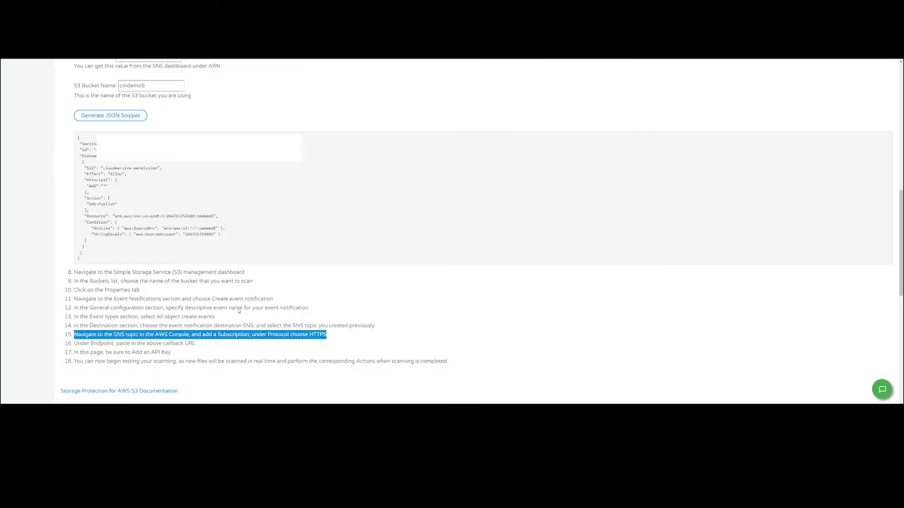
{"action": "scroll", "coordinate": [239, 311], "scroll_direction": "up", "scroll_amount": 5}
{"action": "scroll", "coordinate": [282, 256], "scroll_direction": "down", "scroll_amount": 5}
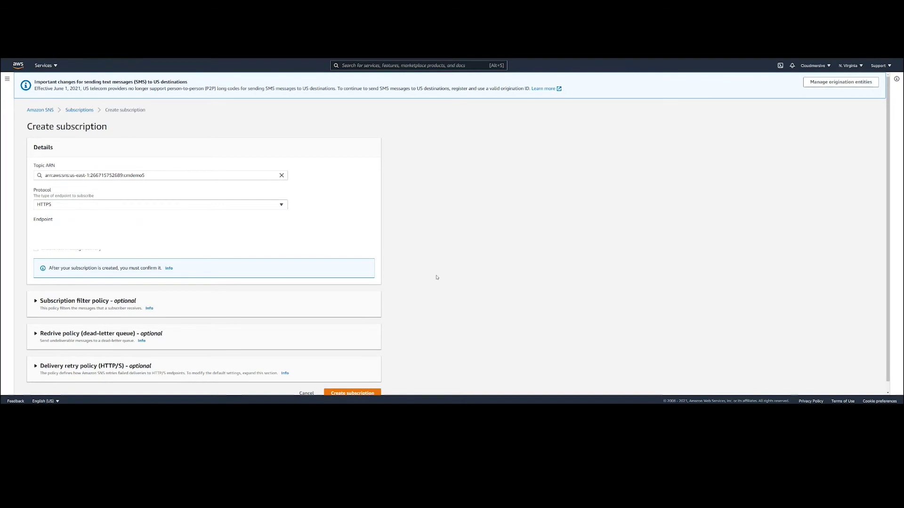
{"action": "scroll", "coordinate": [428, 296], "scroll_direction": "down", "scroll_amount": 1}
{"action": "left_click", "coordinate": [353, 387]}
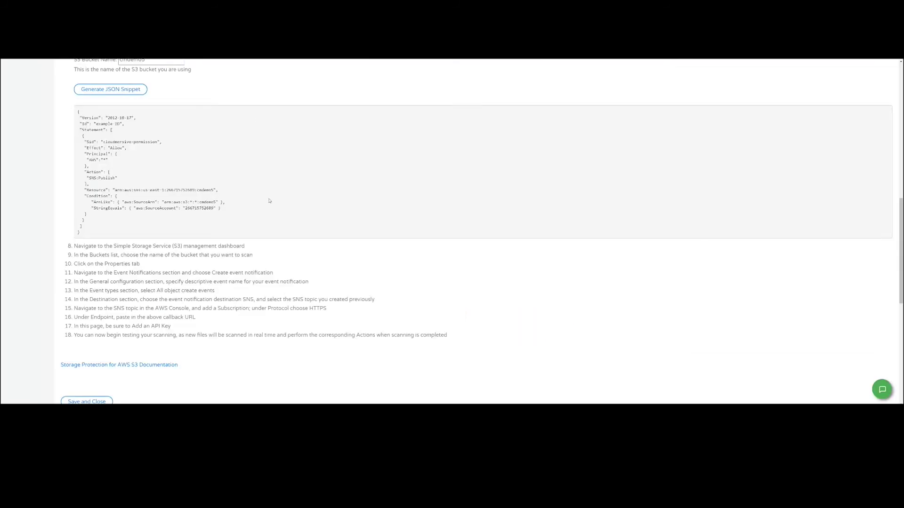
{"action": "triple_click", "coordinate": [154, 327]}
{"action": "left_click", "coordinate": [192, 336]}
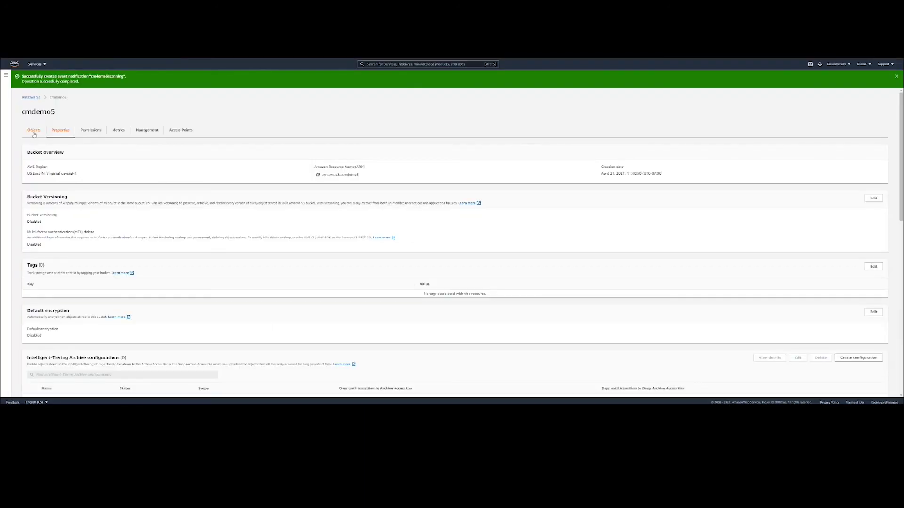
View the cmdemo5 bucket's Objects list, which shows 0 objects.
{"action": "left_click", "coordinate": [34, 130]}
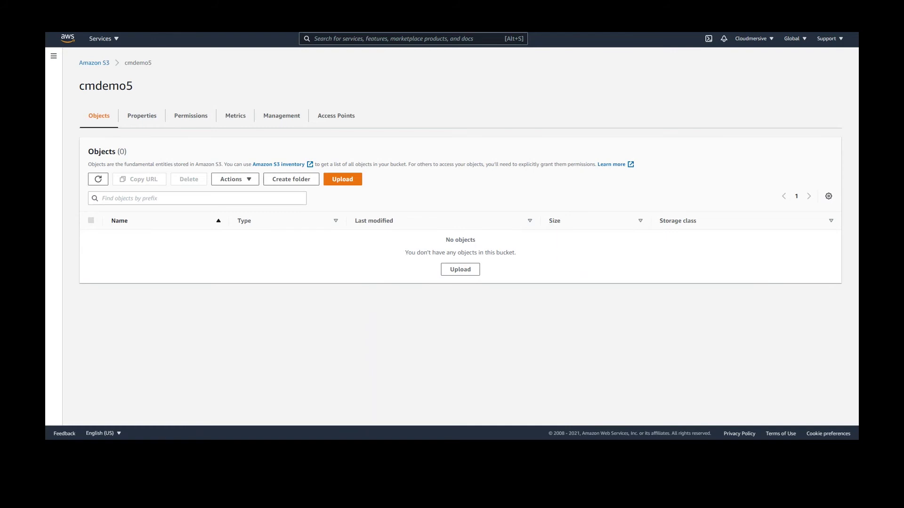
Upload demo.pdf (100.5 KB) to the cmdemo5 bucket and open its object overview.
{"action": "left_click", "coordinate": [634, 311]}
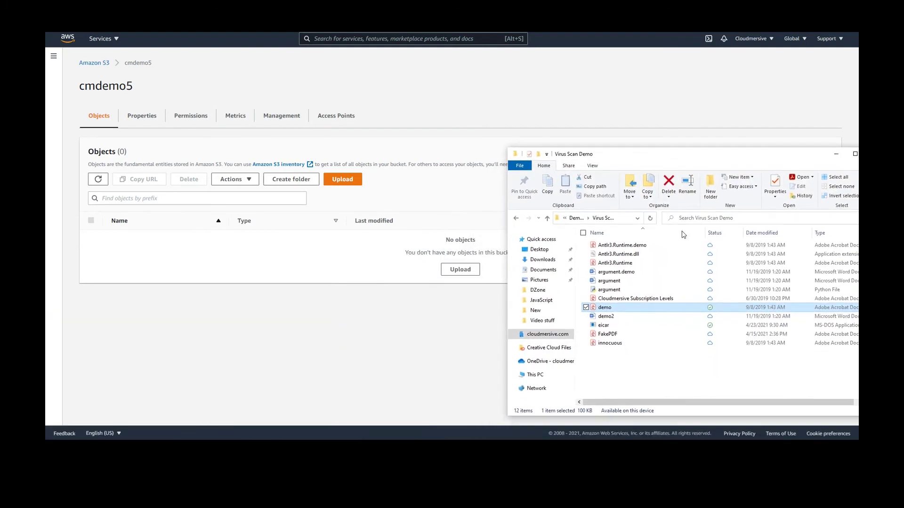
{"action": "left_click_drag", "start_coordinate": [635, 311], "coordinate": [393, 254]}
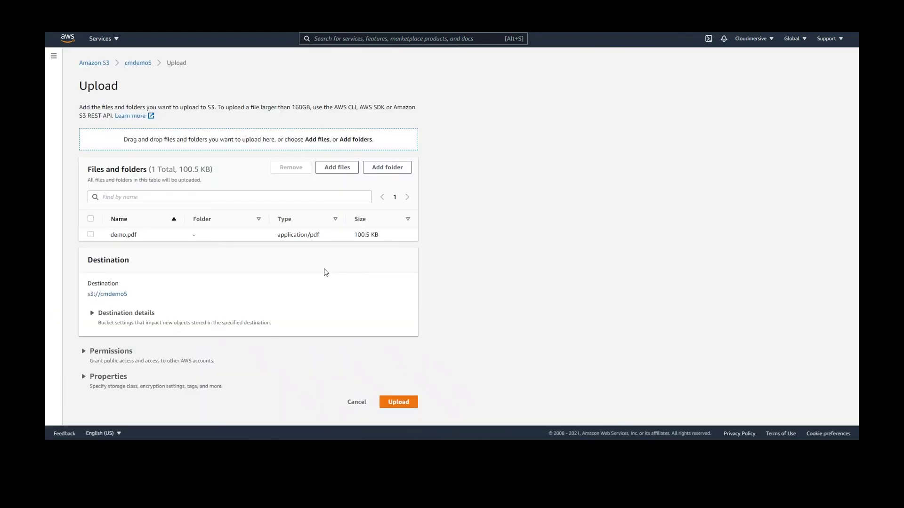
{"action": "left_click", "coordinate": [401, 404]}
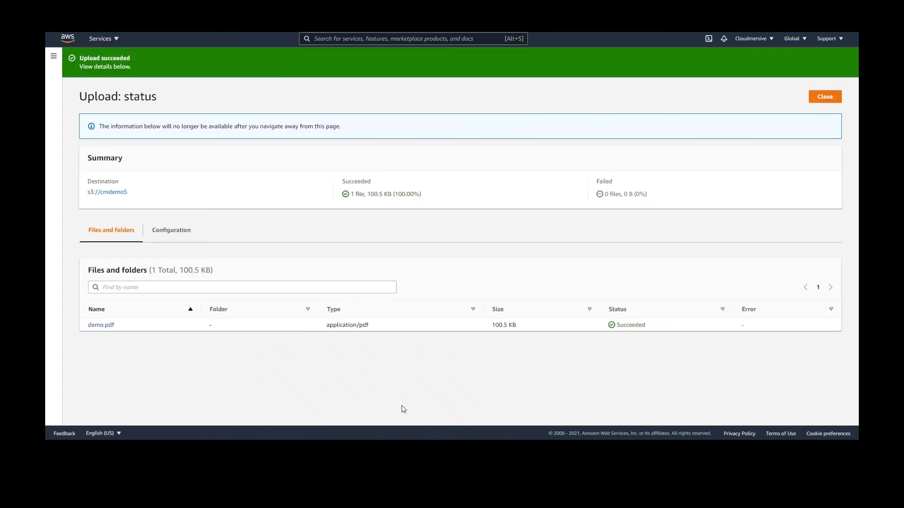
{"action": "left_click", "coordinate": [99, 325]}
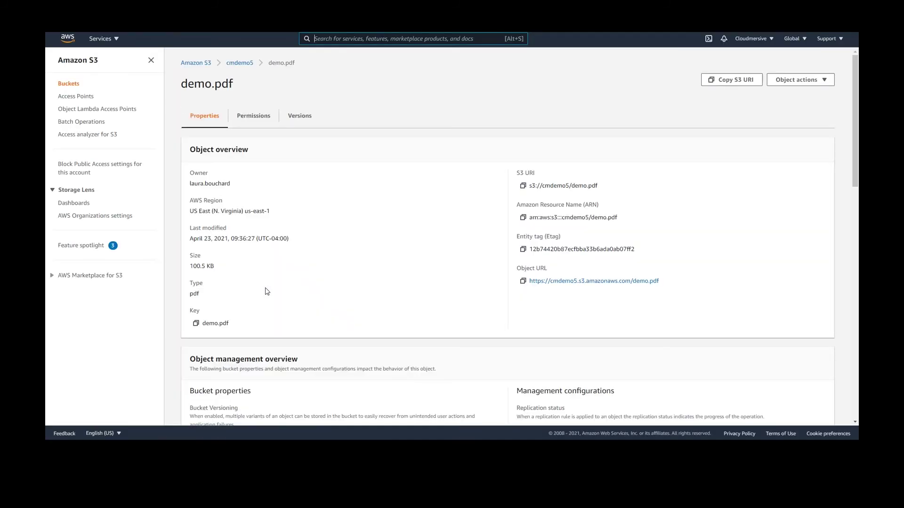
Check that demo.pdf's VirusScanResult tag reads Clean, then return to the cmdemo5 object list.
{"action": "scroll", "coordinate": [258, 250], "scroll_direction": "down", "scroll_amount": 8}
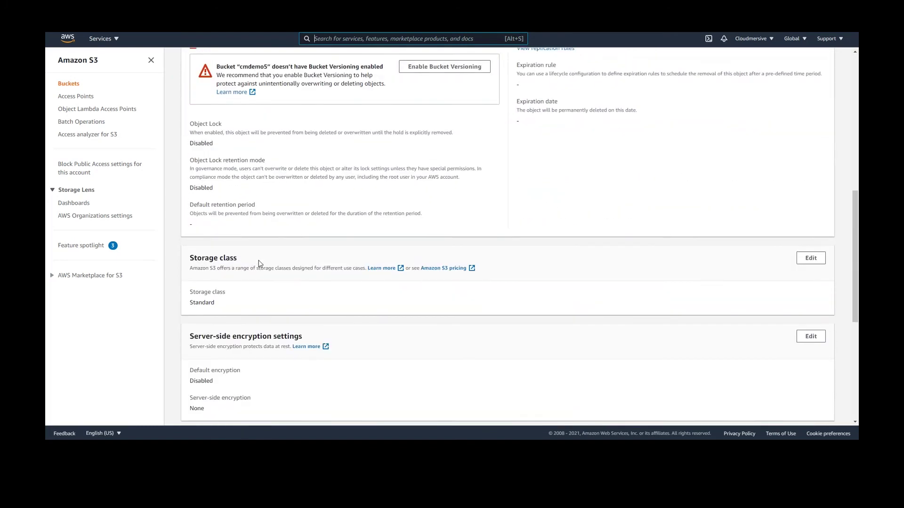
{"action": "scroll", "coordinate": [259, 264], "scroll_direction": "down", "scroll_amount": 4}
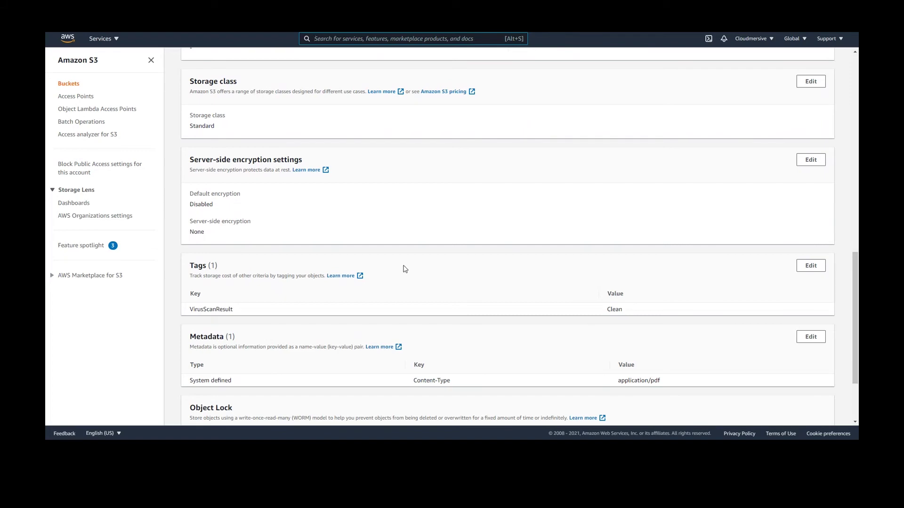
{"action": "scroll", "coordinate": [405, 269], "scroll_direction": "up", "scroll_amount": 15}
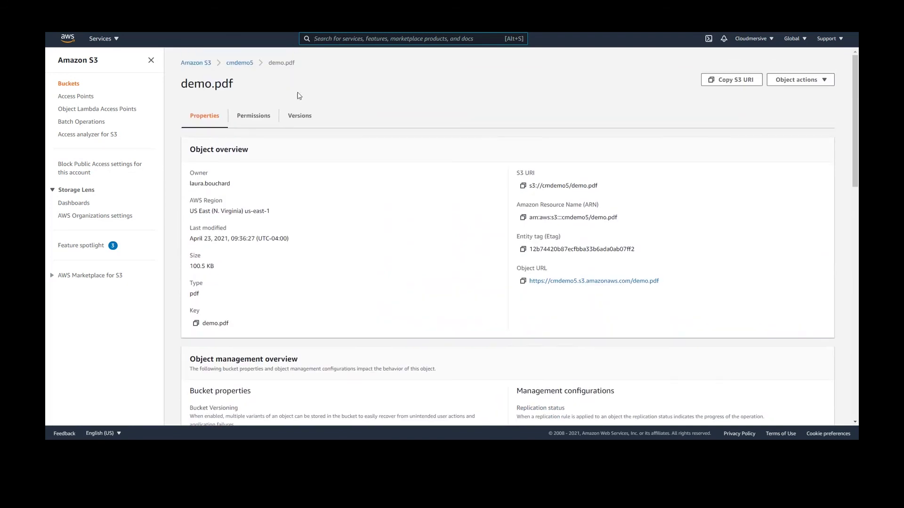
{"action": "left_click", "coordinate": [240, 64]}
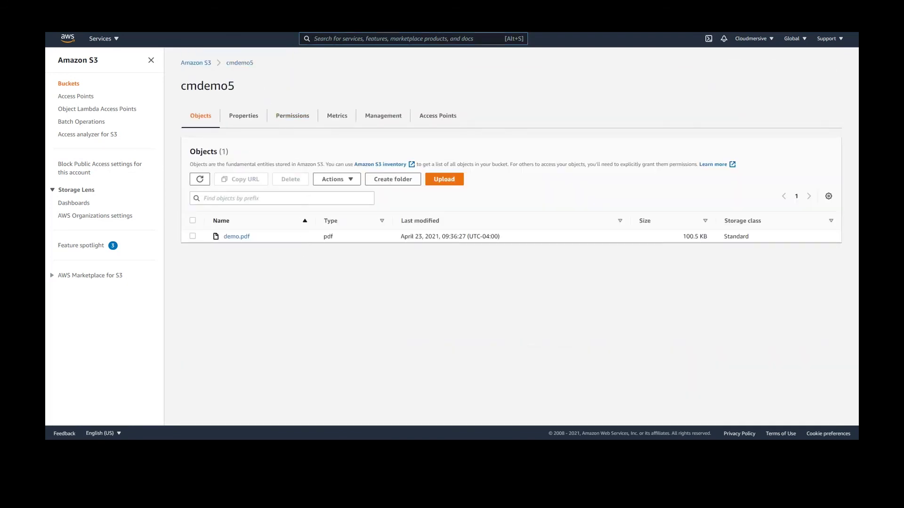
Upload eicar.com (68.0 B) to cmdemo5 and check its VirusScanResult tag reads VirusInfected.
{"action": "key", "text": "alt+Tab"}
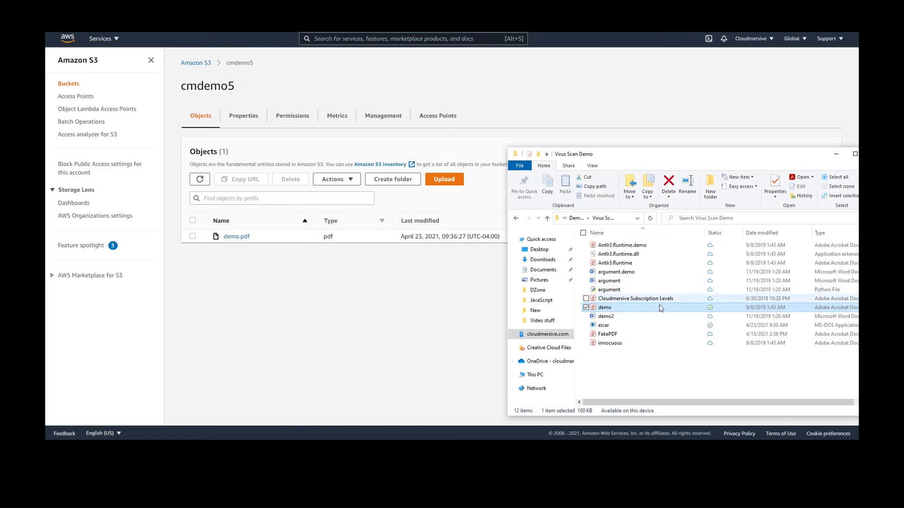
{"action": "left_click", "coordinate": [625, 326]}
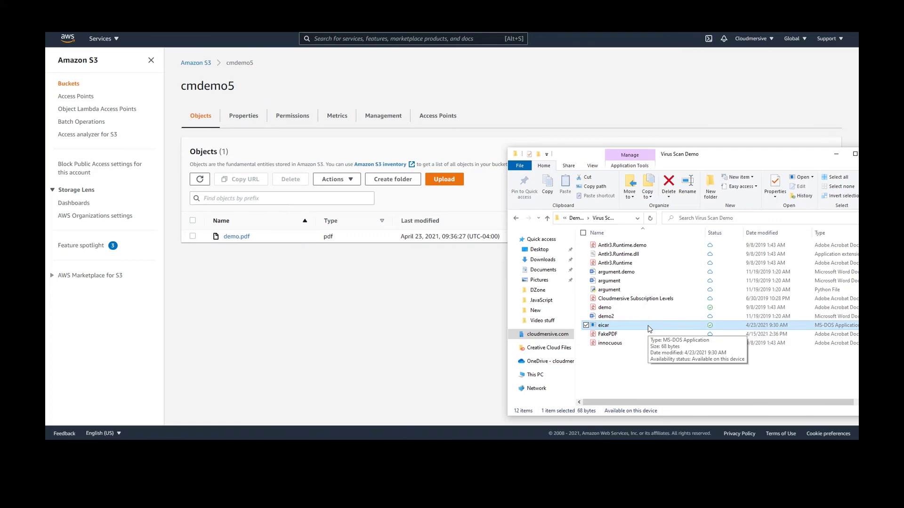
{"action": "left_click_drag", "start_coordinate": [648, 326], "coordinate": [400, 283]}
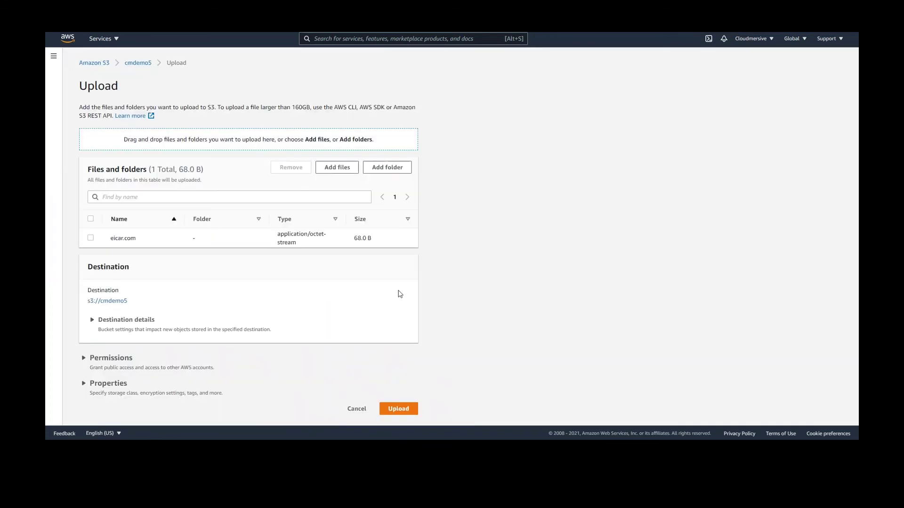
{"action": "left_click", "coordinate": [398, 409]}
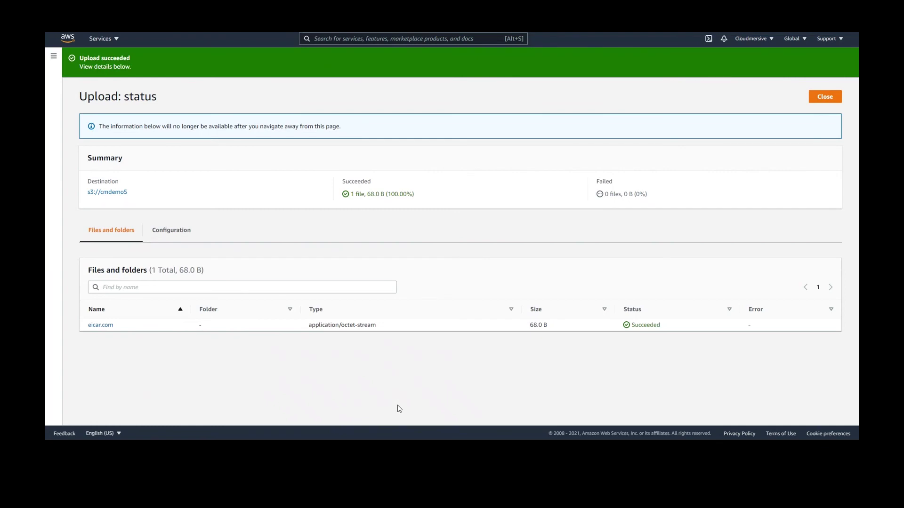
{"action": "left_click", "coordinate": [102, 325]}
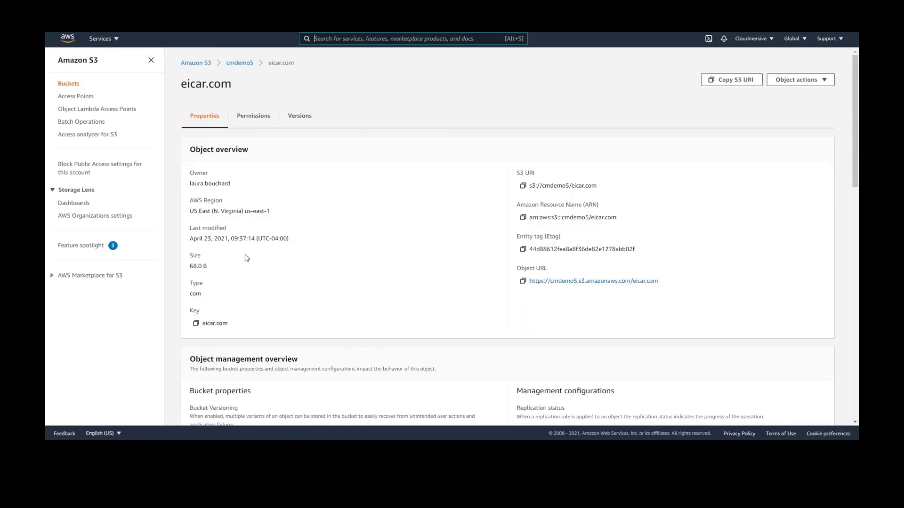
{"action": "scroll", "coordinate": [245, 257], "scroll_direction": "down", "scroll_amount": 13}
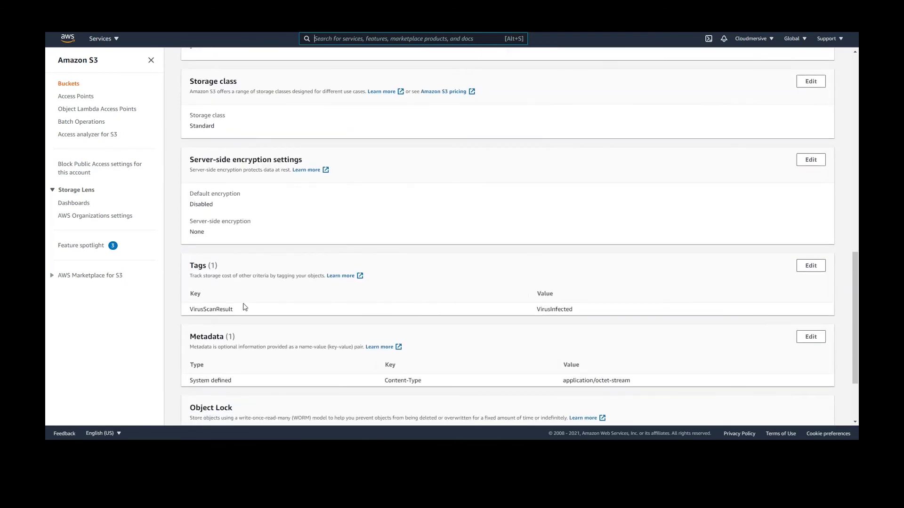